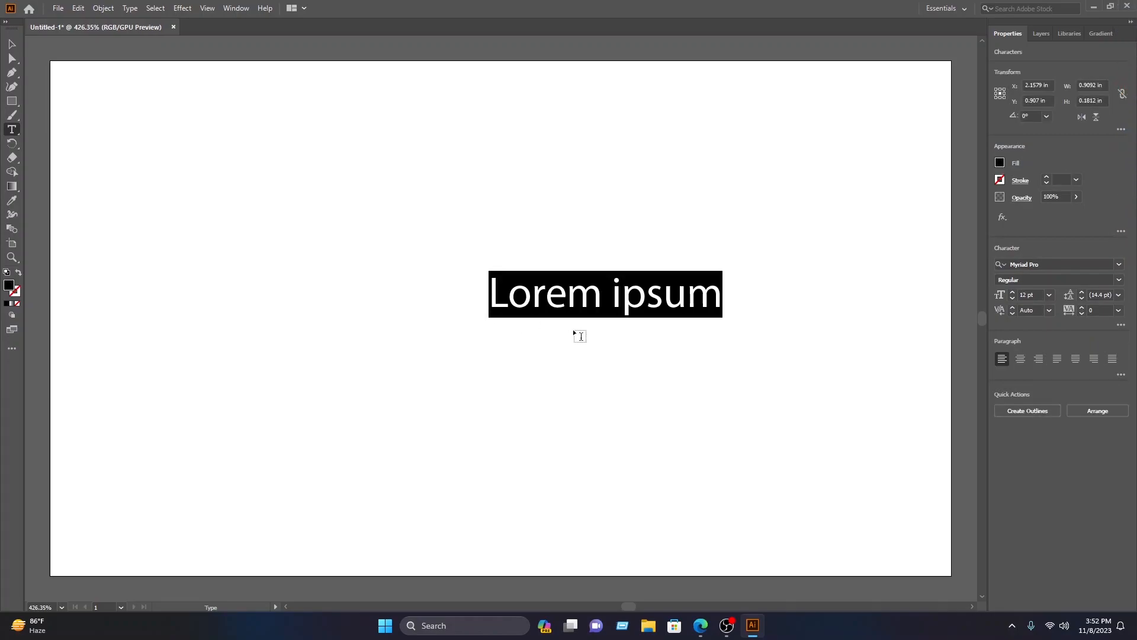
# Replace the placeholder text with the letter N and set its font to MS ゴシック.
pyautogui.write('N')
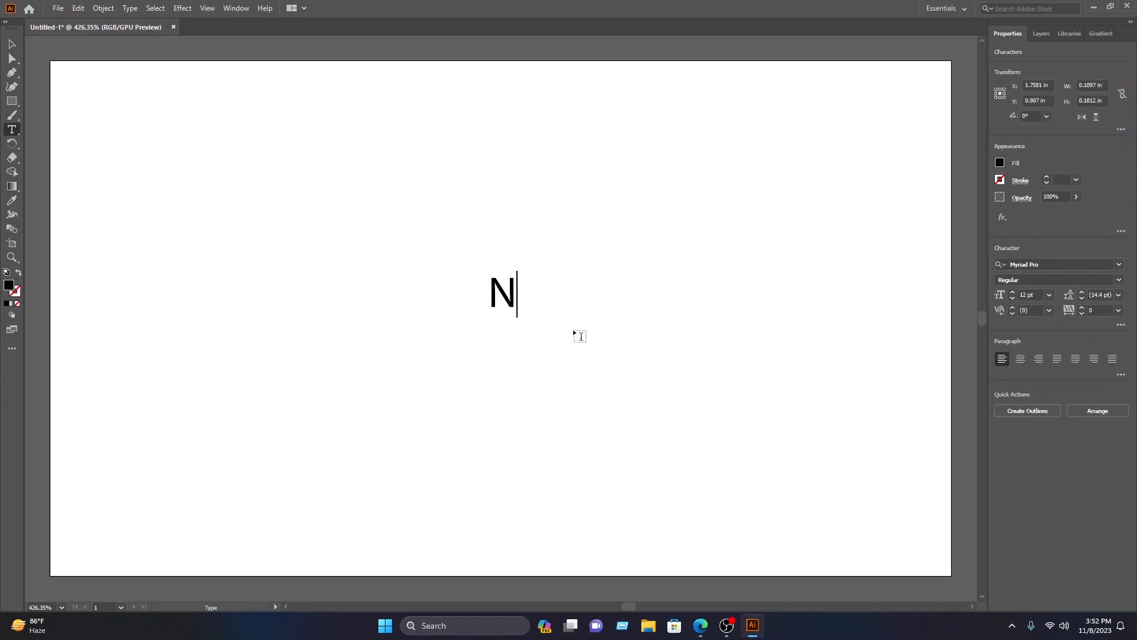
pyautogui.doubleClick(496, 294)
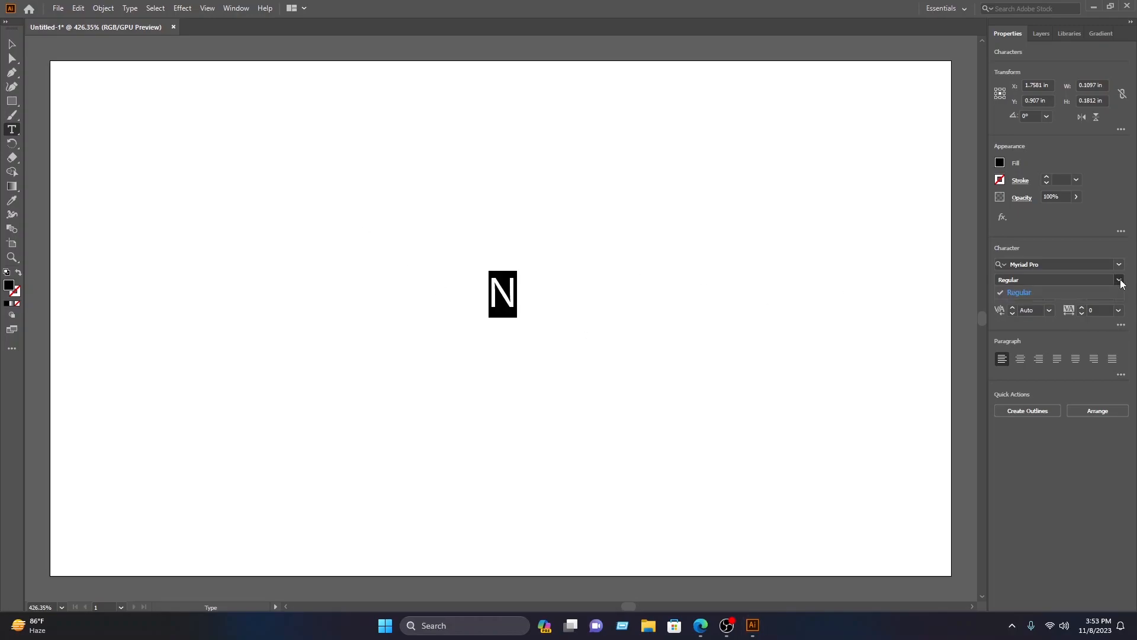
pyautogui.click(1118, 266)
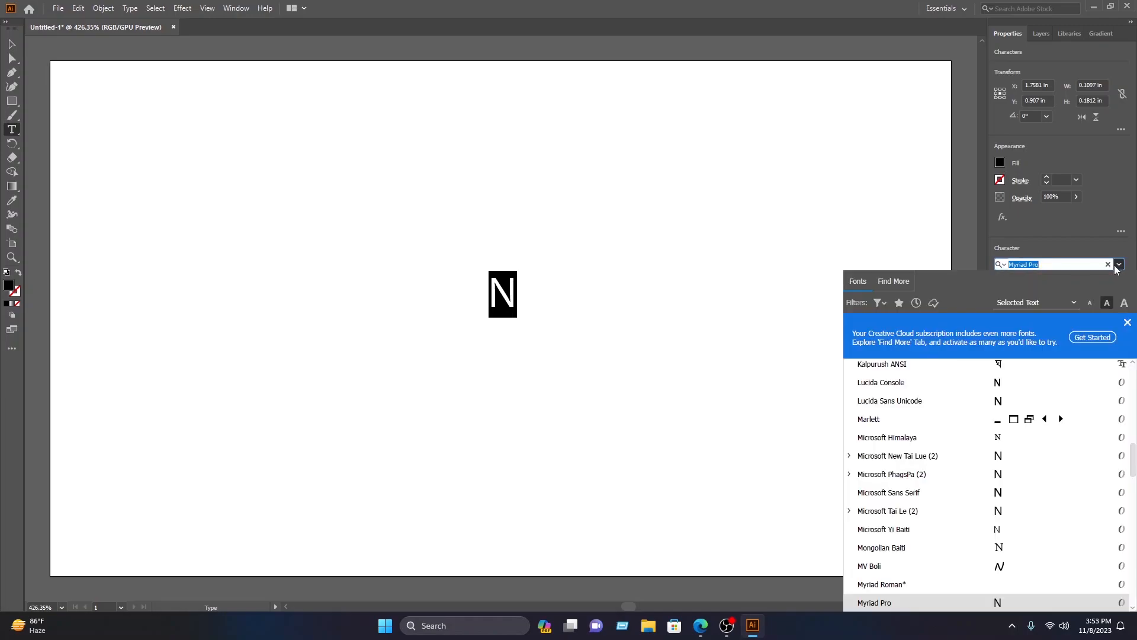
pyautogui.scroll(-3, 999, 406)
pyautogui.click(998, 402)
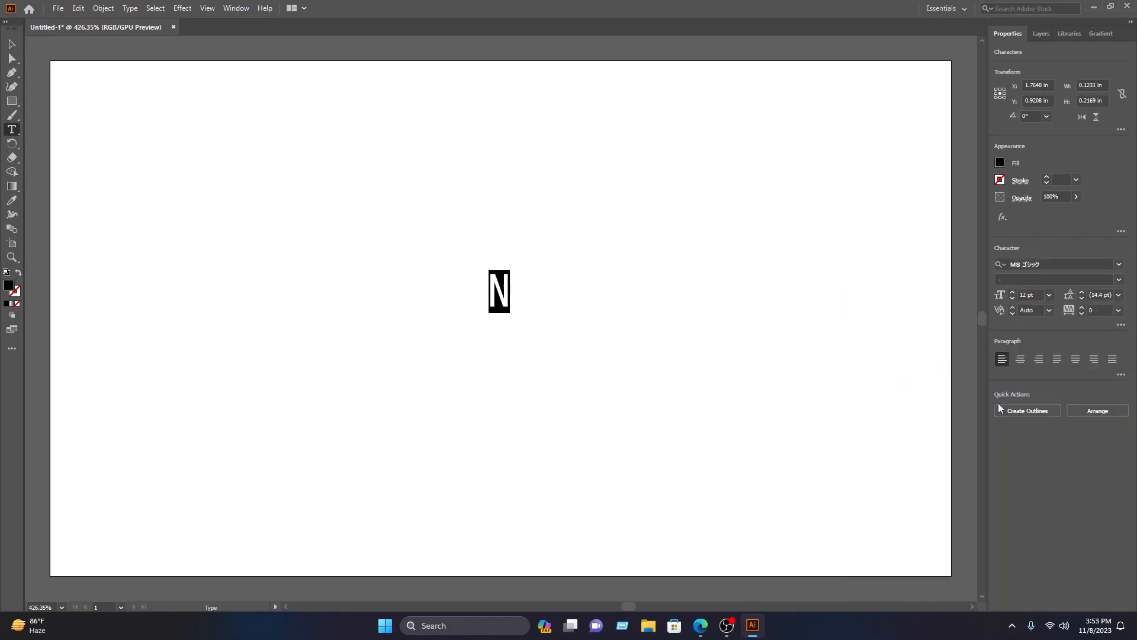
# Enlarge the letter N to about 60.71 pt, stretching it wider to about 0.59 in, and place it near the artboard's middle.
pyautogui.click(13, 44)
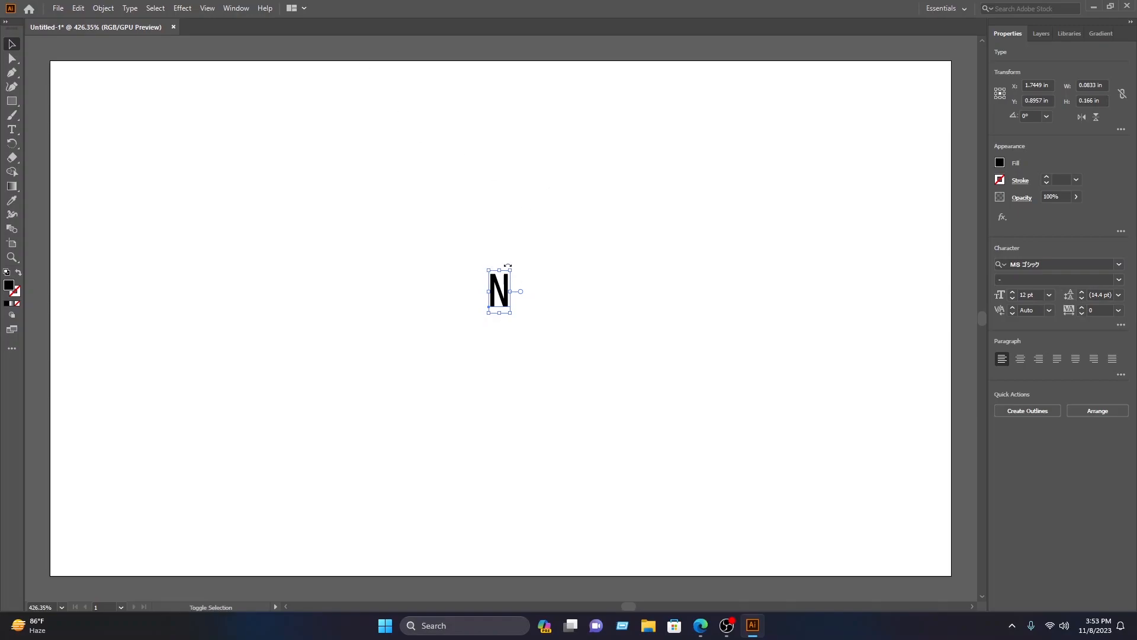
pyautogui.moveTo(511, 272); pyautogui.dragTo(883, 112)
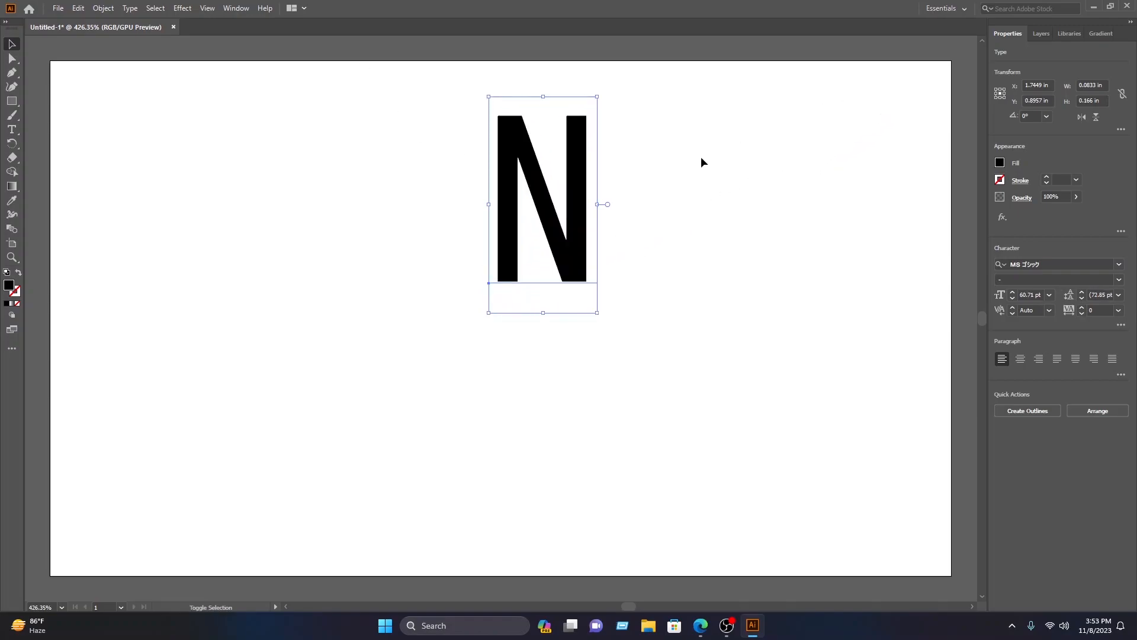
pyautogui.moveTo(573, 253); pyautogui.dragTo(510, 344)
pyautogui.moveTo(534, 294); pyautogui.dragTo(576, 294)
pyautogui.click(676, 221)
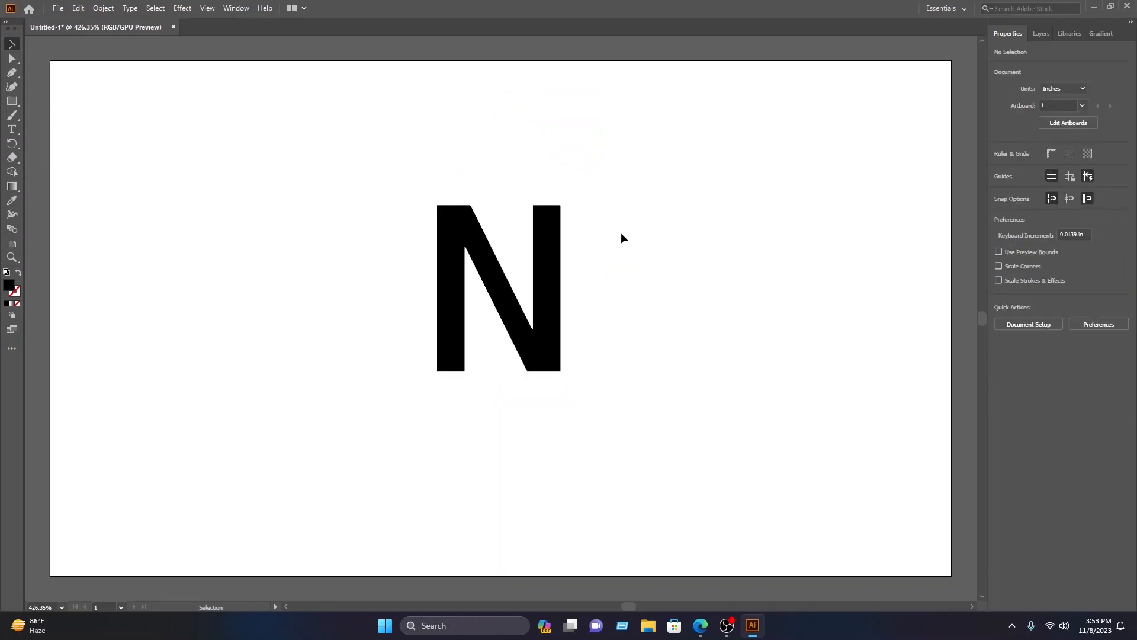
# Scale the letter N up to about 79.78 pt and reposition it at the middle of the artboard.
pyautogui.click(526, 330)
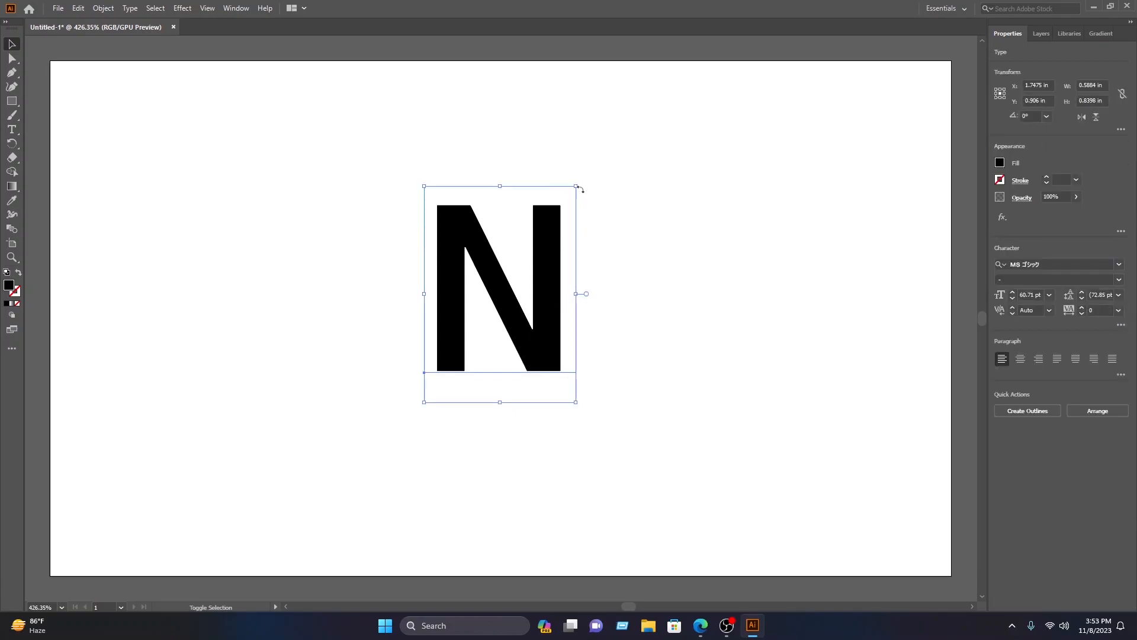
pyautogui.moveTo(578, 186); pyautogui.dragTo(623, 118)
pyautogui.moveTo(542, 298); pyautogui.dragTo(513, 345)
pyautogui.click(749, 247)
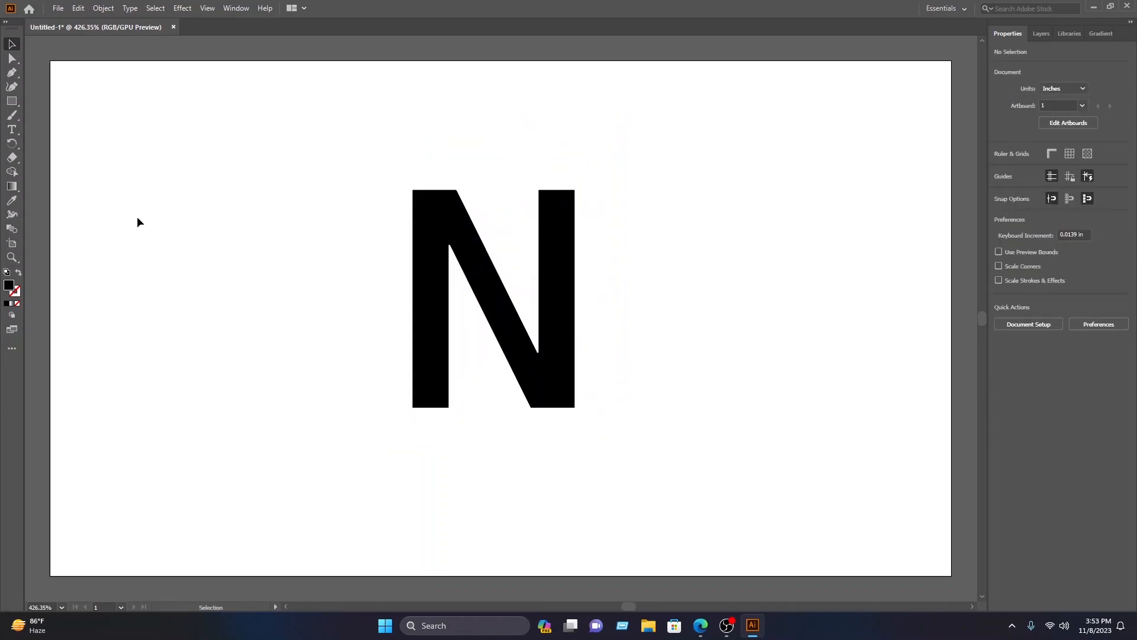
# Draw a closed S-curved wave shape about 0.97 by 0.42 in across the middle of the N with the Pen tool.
pyautogui.click(11, 74)
pyautogui.click(379, 282)
pyautogui.moveTo(479, 283); pyautogui.dragTo(544, 232)
pyautogui.moveTo(622, 275); pyautogui.dragTo(652, 322)
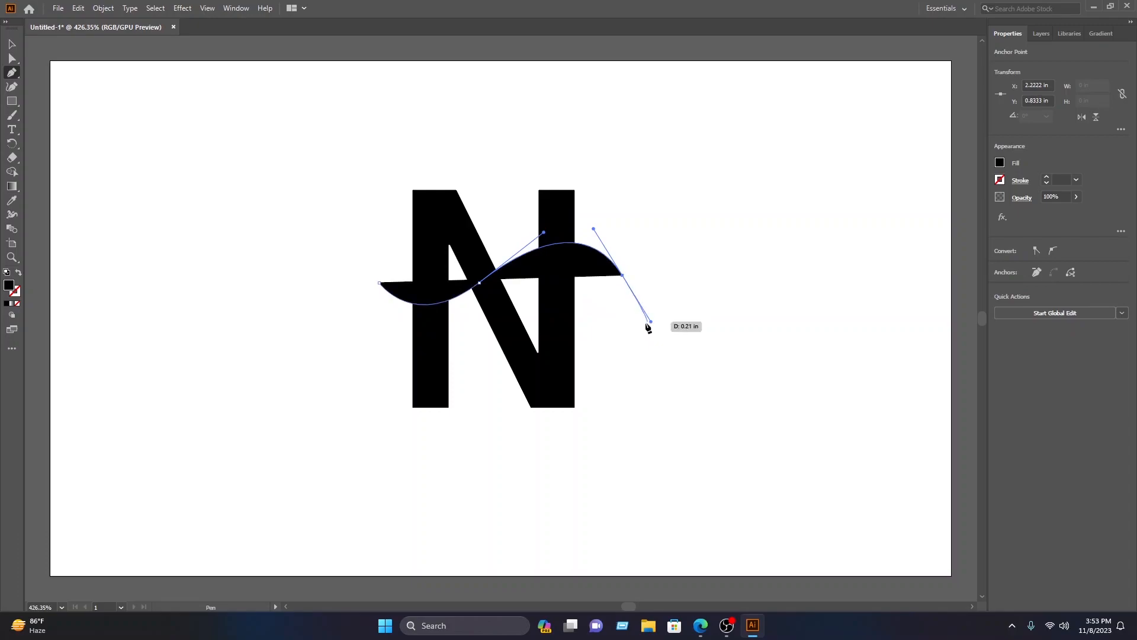
pyautogui.click(622, 276)
pyautogui.moveTo(502, 319); pyautogui.dragTo(473, 386)
pyautogui.moveTo(379, 283); pyautogui.dragTo(416, 234)
pyautogui.click(11, 44)
# Smooth the wave's lower edge by reshaping its middle anchor with the Anchor Point tool.
pyautogui.rightClick(13, 74)
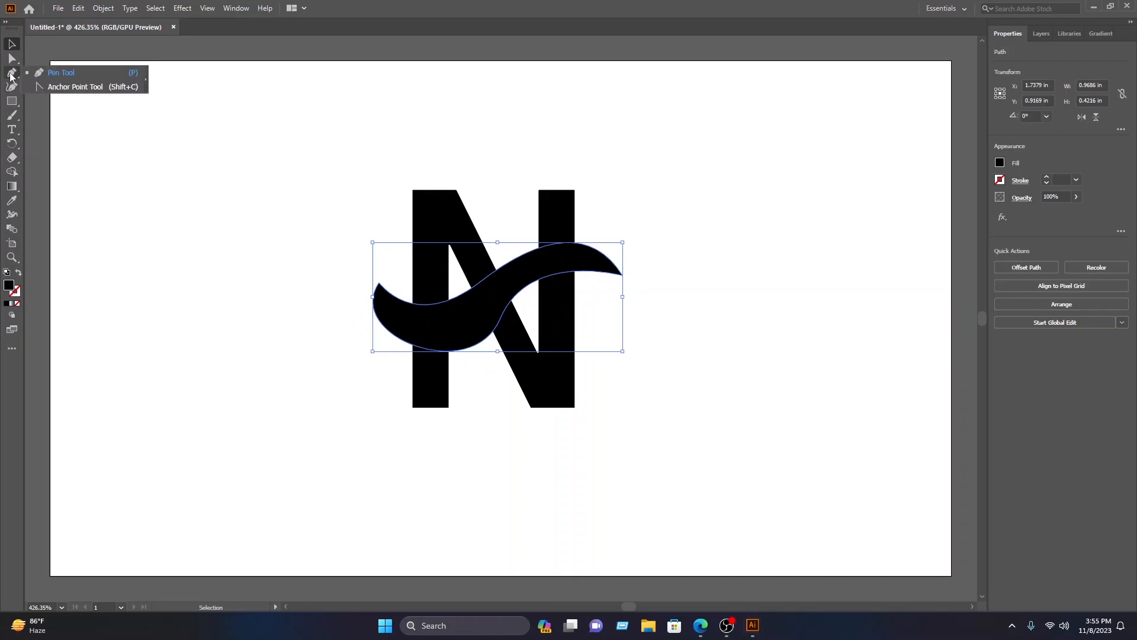
pyautogui.click(61, 88)
pyautogui.moveTo(501, 318); pyautogui.dragTo(472, 376)
pyautogui.press('v')
pyautogui.click(351, 189)
# Fill the wave shape with the orange-red swatch and deselect it.
pyautogui.click(508, 326)
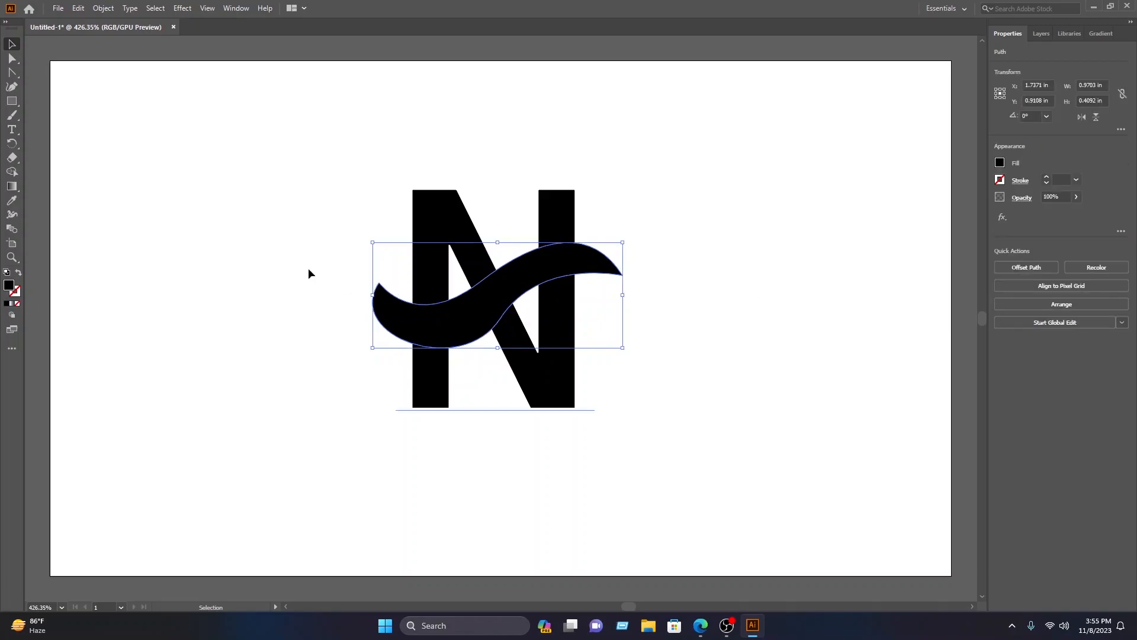
pyautogui.click(1001, 164)
pyautogui.click(972, 206)
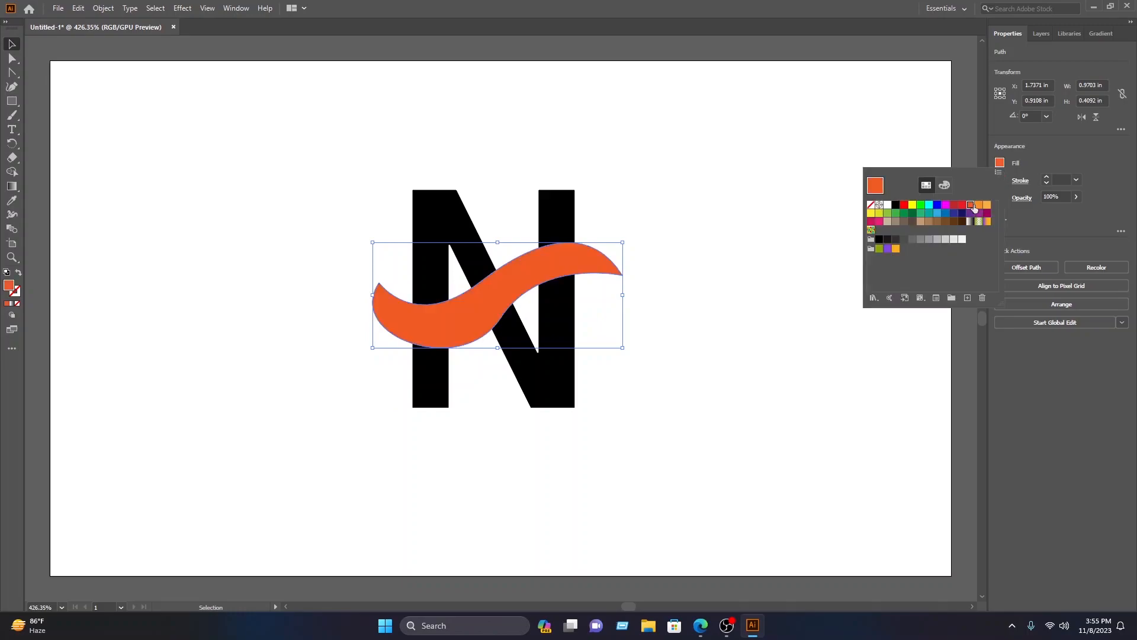
pyautogui.click(635, 177)
pyautogui.click(240, 168)
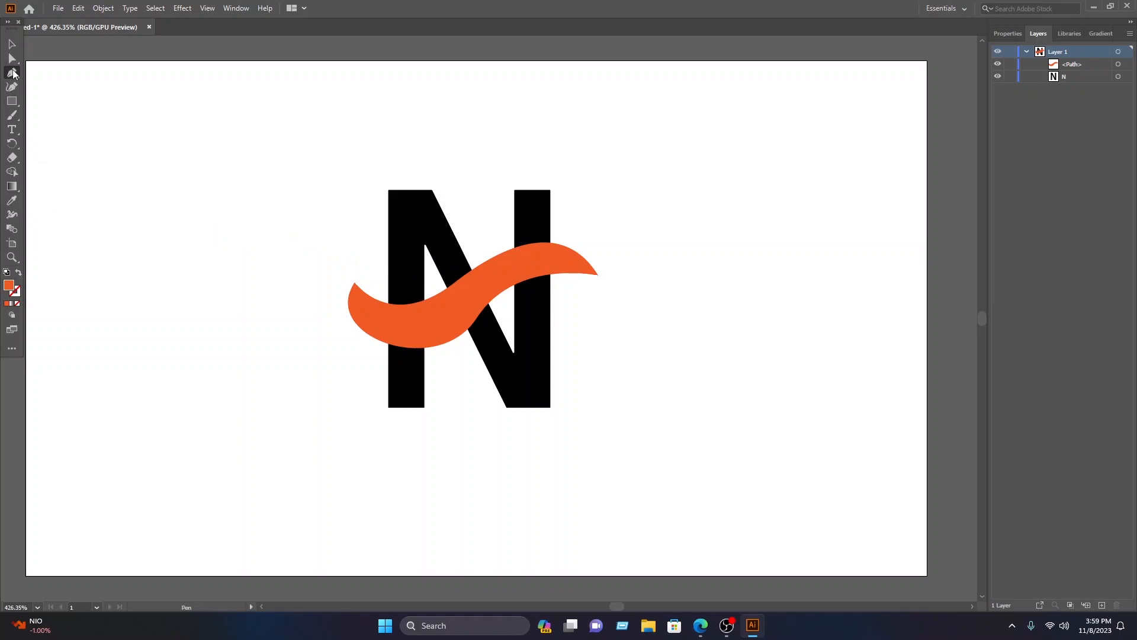
# Draw a second closed wave with the Pen tool over the lower half of the orange one, sharing its two end points.
pyautogui.click(598, 275)
pyautogui.moveTo(452, 307); pyautogui.dragTo(394, 383)
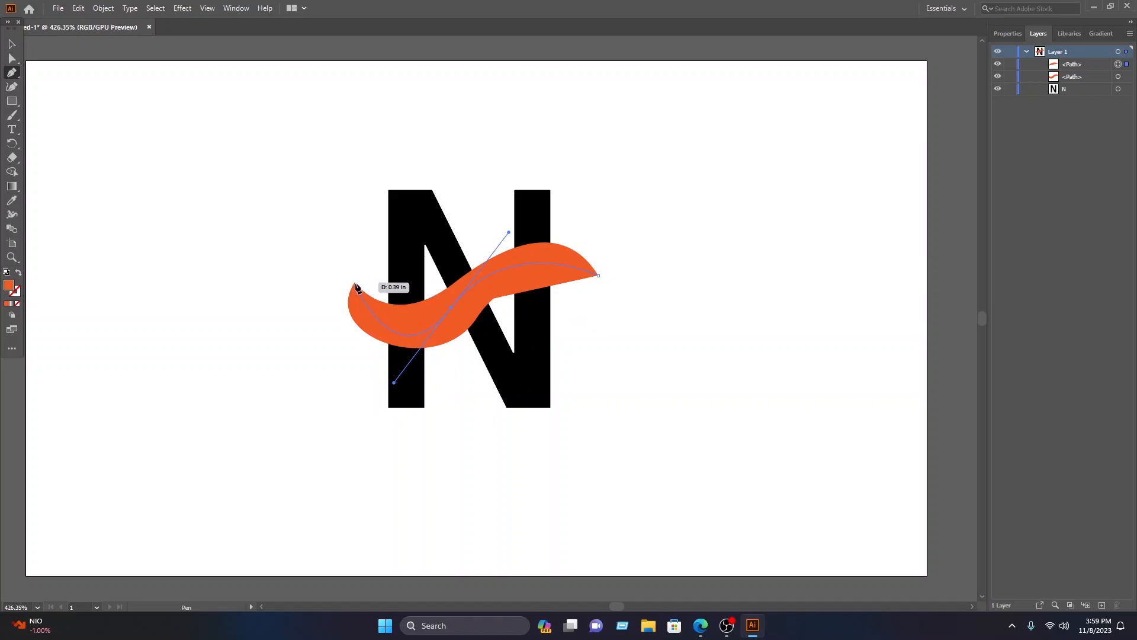
pyautogui.moveTo(355, 283); pyautogui.dragTo(365, 253)
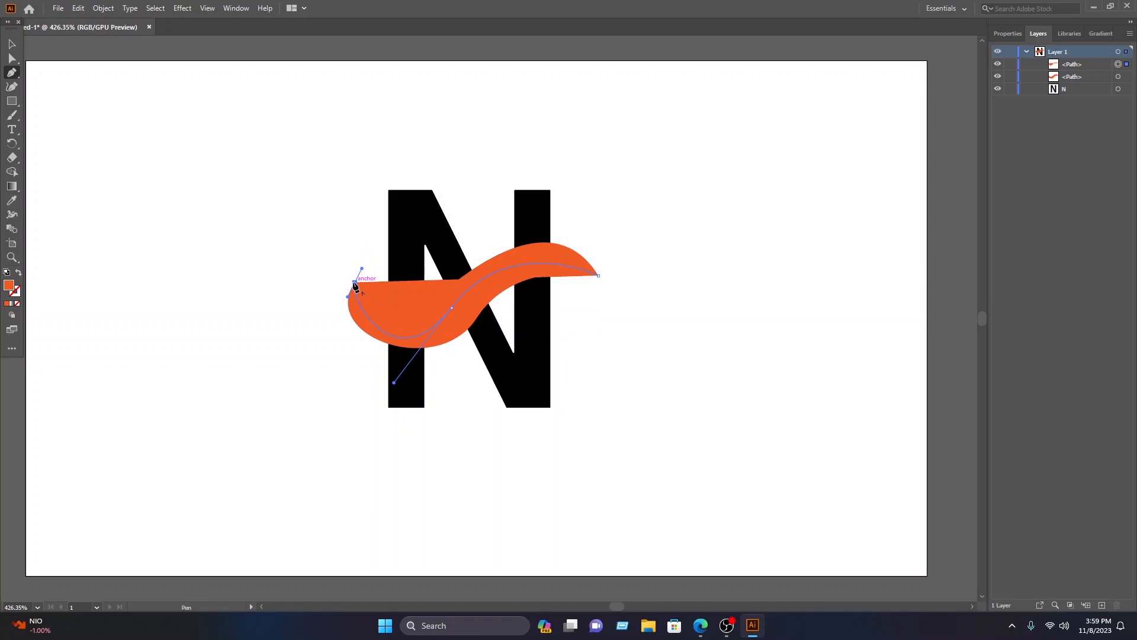
pyautogui.moveTo(354, 285); pyautogui.dragTo(652, 336)
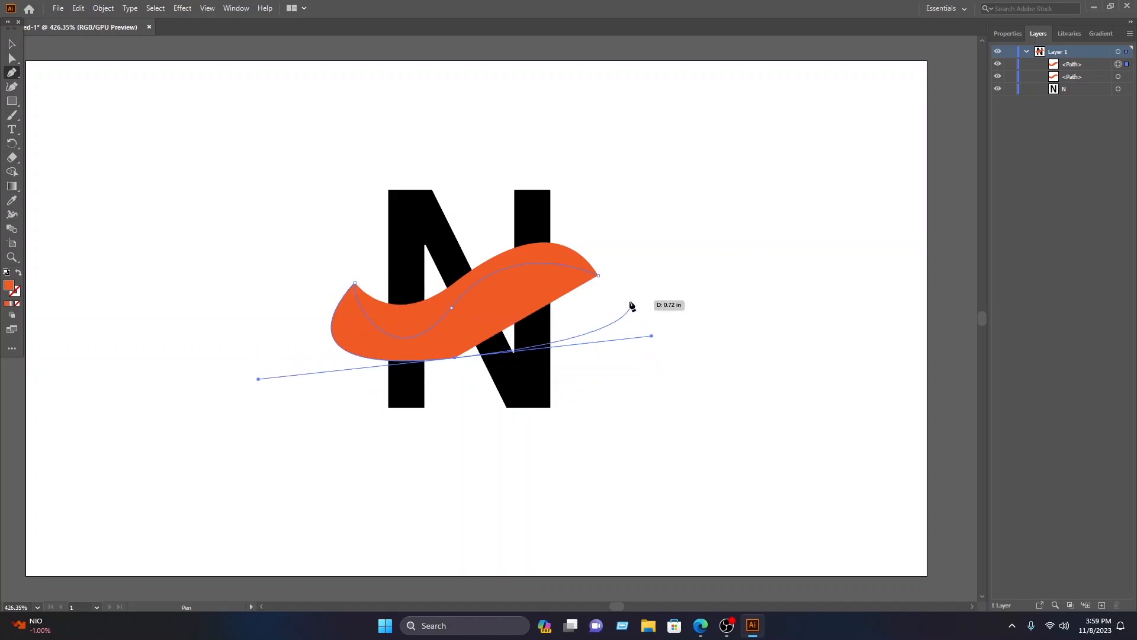
pyautogui.click(452, 358)
pyautogui.click(598, 276)
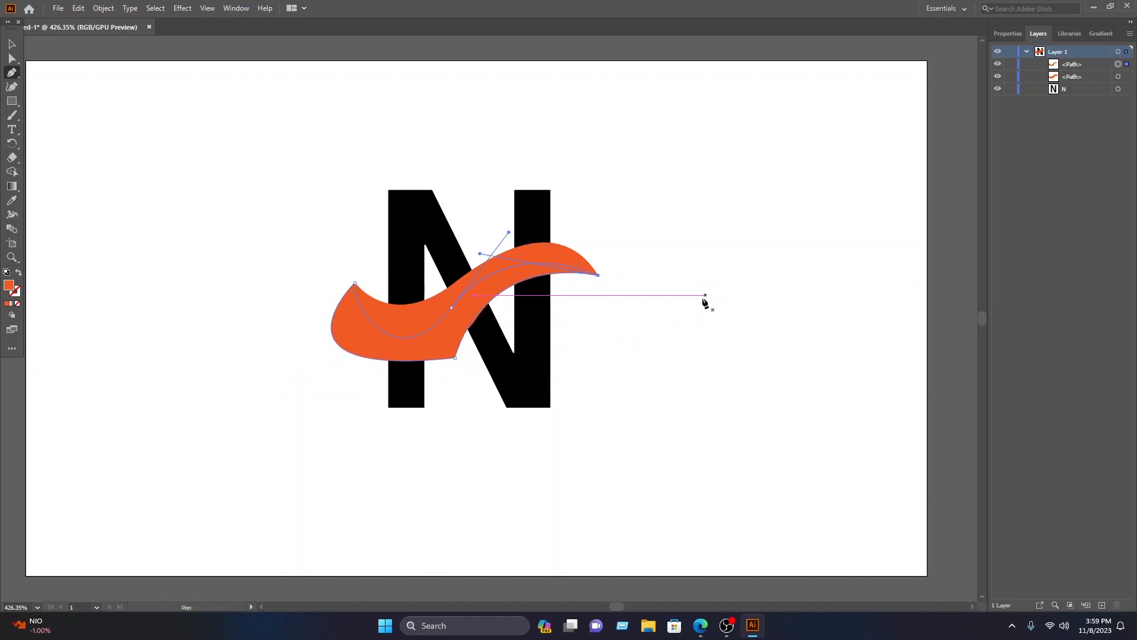
pyautogui.press('v')
# Fill the second wave with blue 269AEF and shift it slightly down against the orange wave.
pyautogui.click(422, 354)
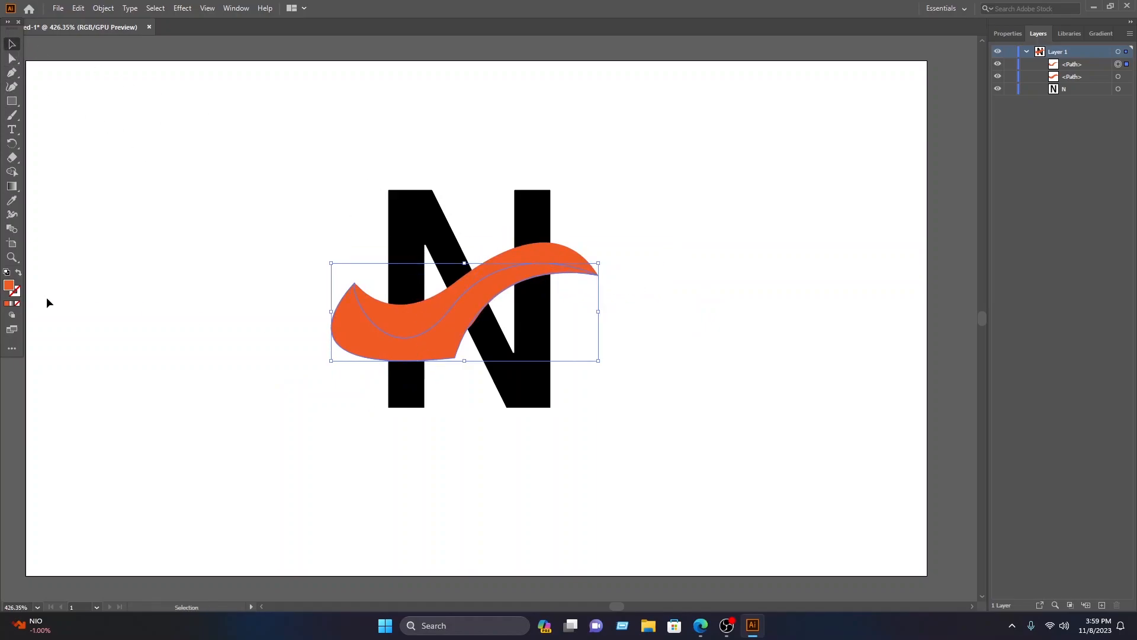
pyautogui.doubleClick(9, 286)
pyautogui.click(308, 396)
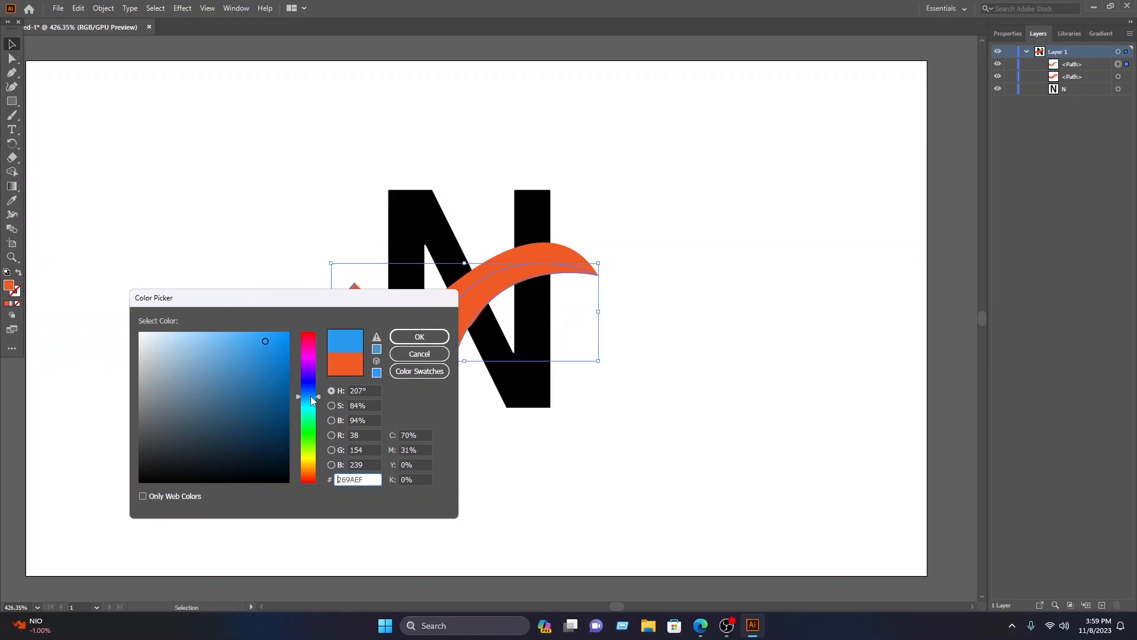
pyautogui.click(418, 338)
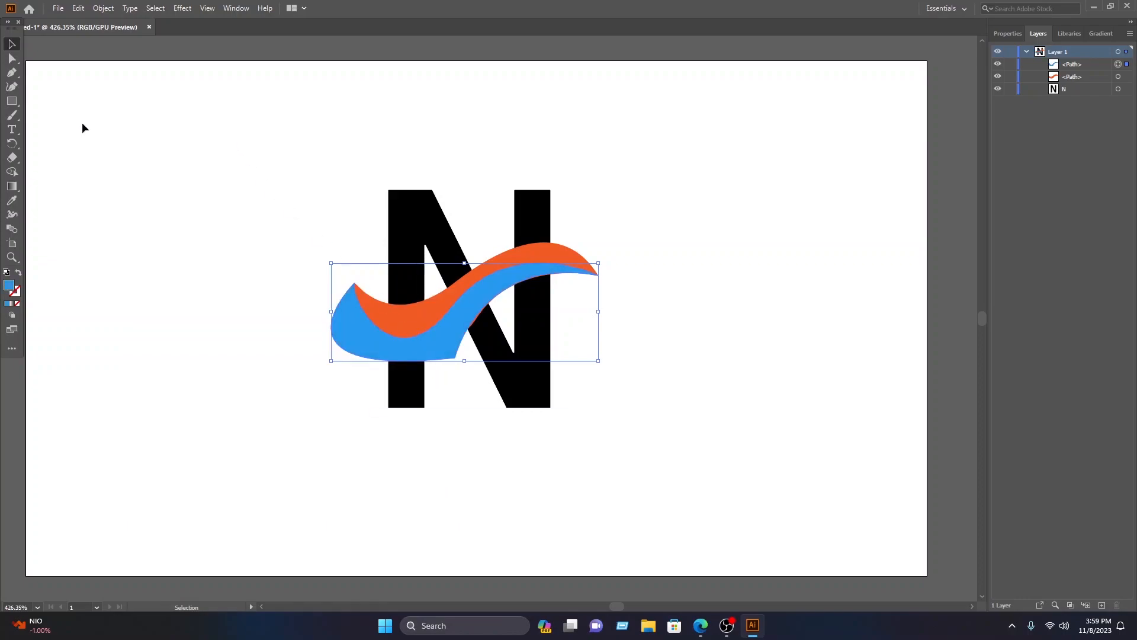
pyautogui.moveTo(450, 333); pyautogui.dragTo(439, 332)
pyautogui.click(790, 456)
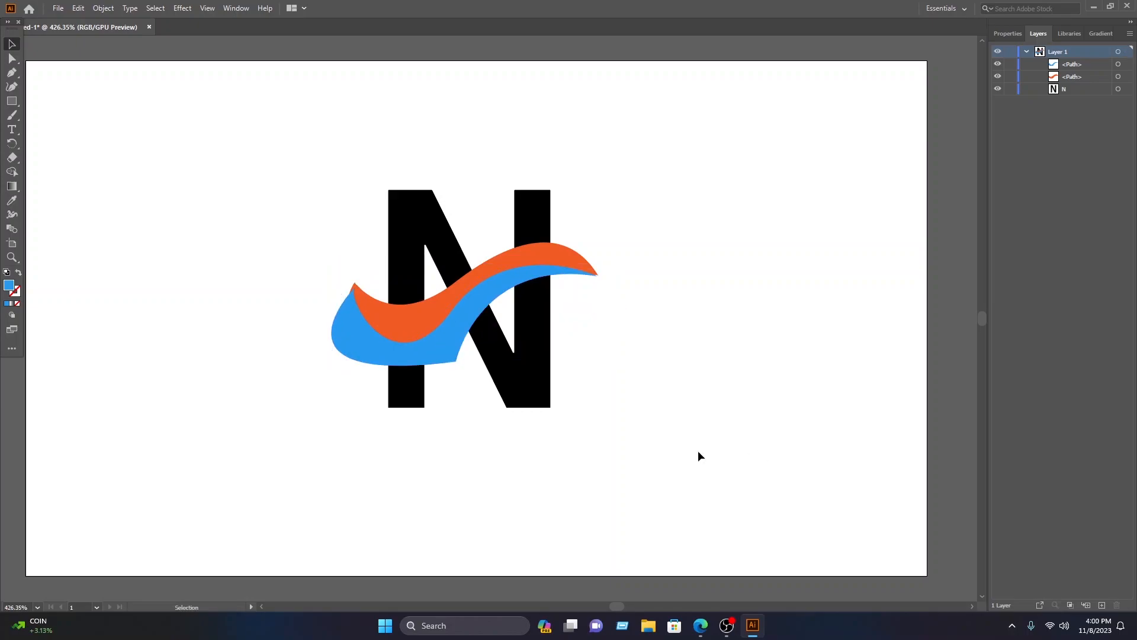
# Move both wave shapes down to the lower part of the N and place a duplicate pair to the right.
pyautogui.moveTo(356, 277); pyautogui.dragTo(371, 328)
pyautogui.click(734, 419)
pyautogui.click(477, 442)
pyautogui.click(359, 454)
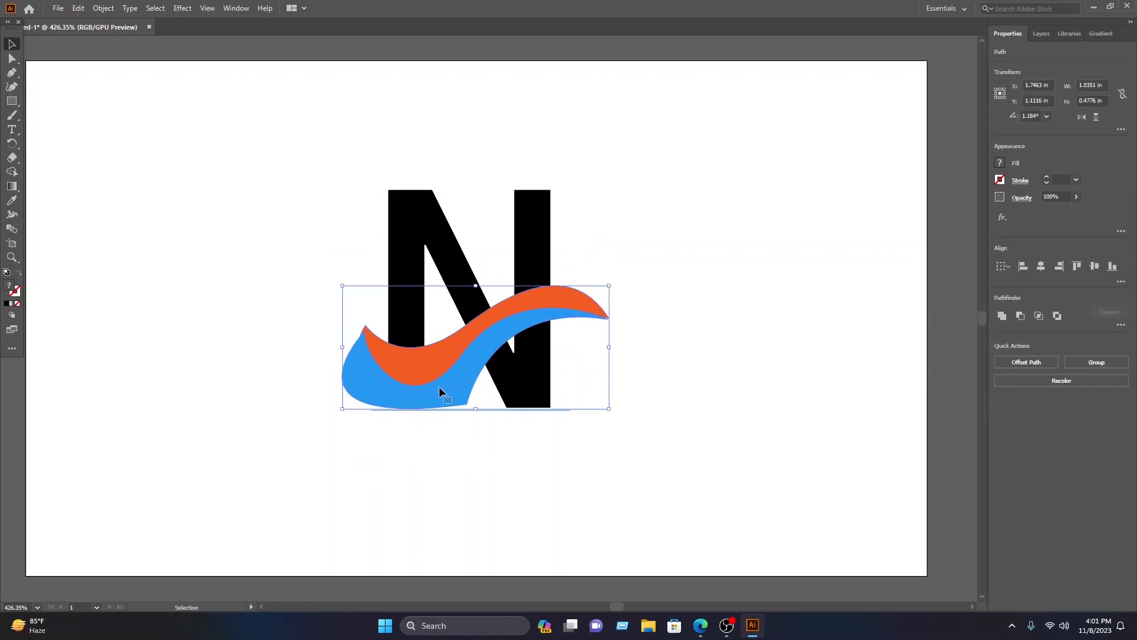
pyautogui.moveTo(389, 369); pyautogui.dragTo(611, 379)
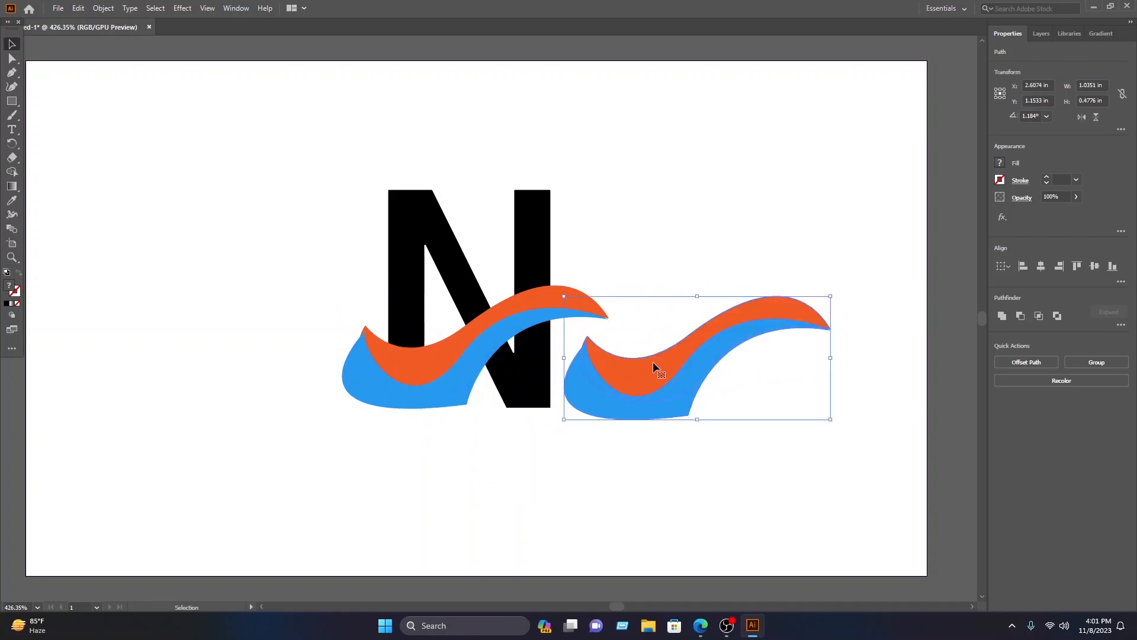
# Mirror the duplicated waves horizontally using Transform Each with Reflect X.
pyautogui.rightClick(645, 367)
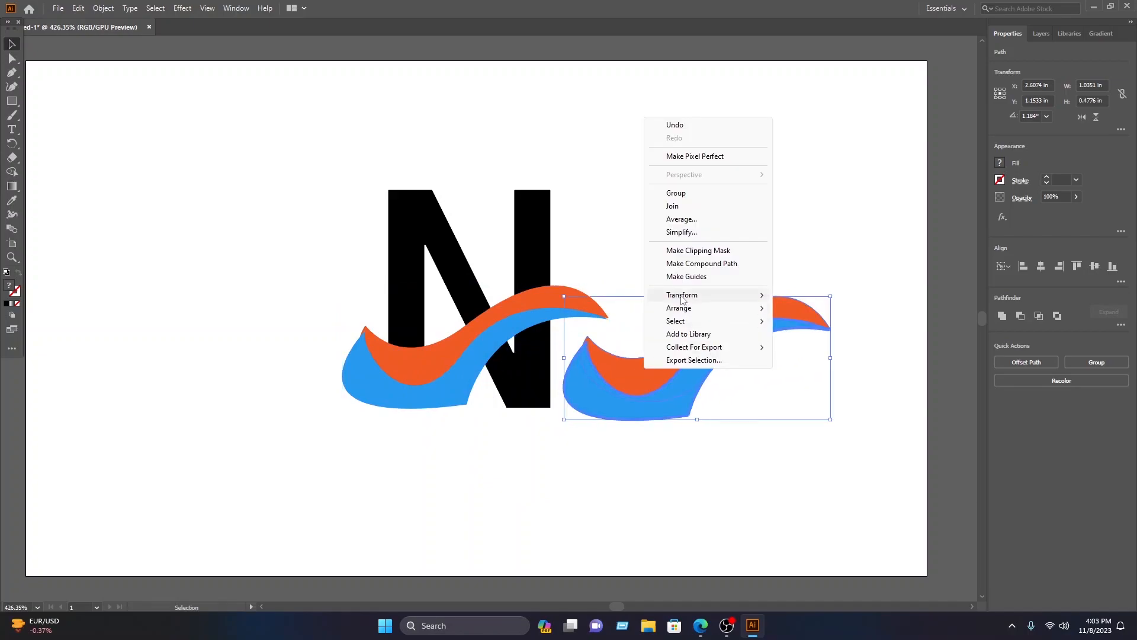
pyautogui.moveTo(687, 295)
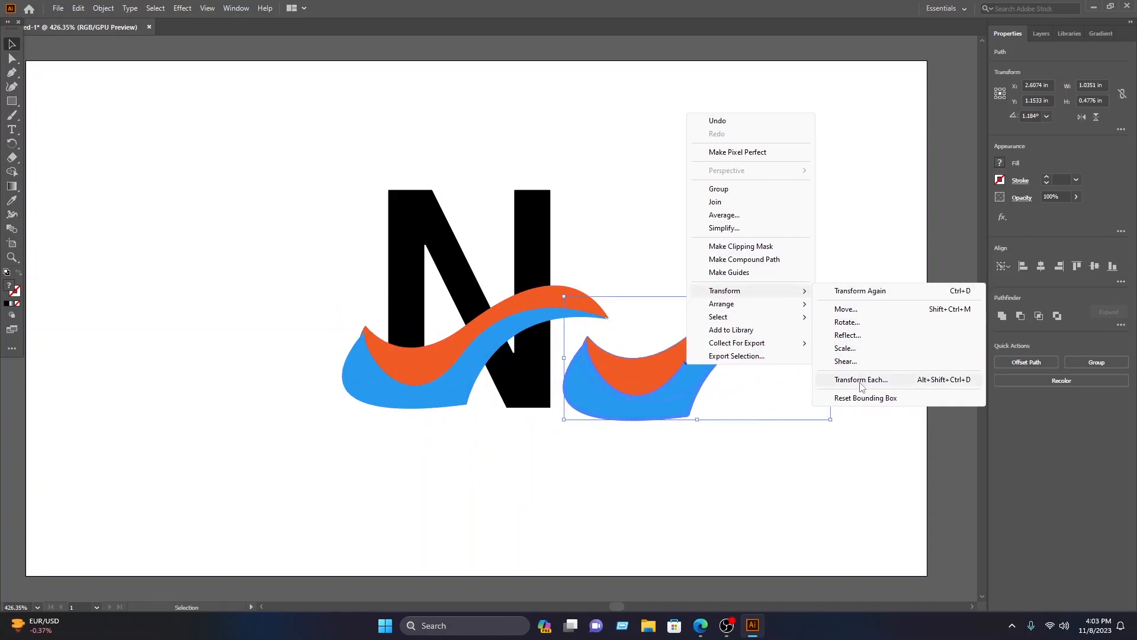
pyautogui.click(855, 384)
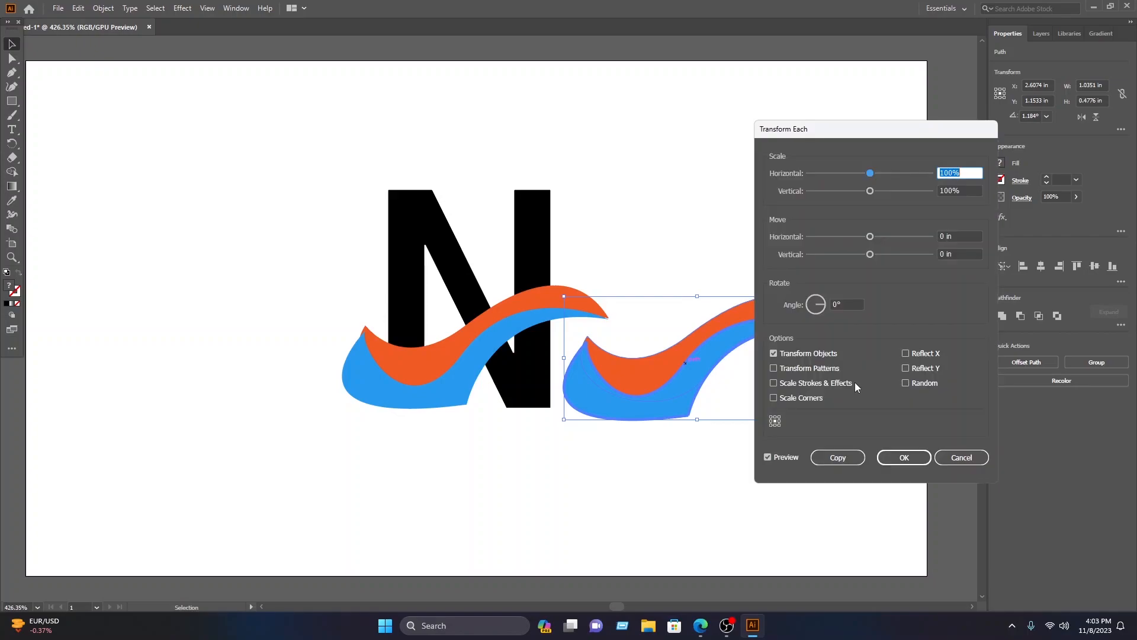
pyautogui.click(926, 354)
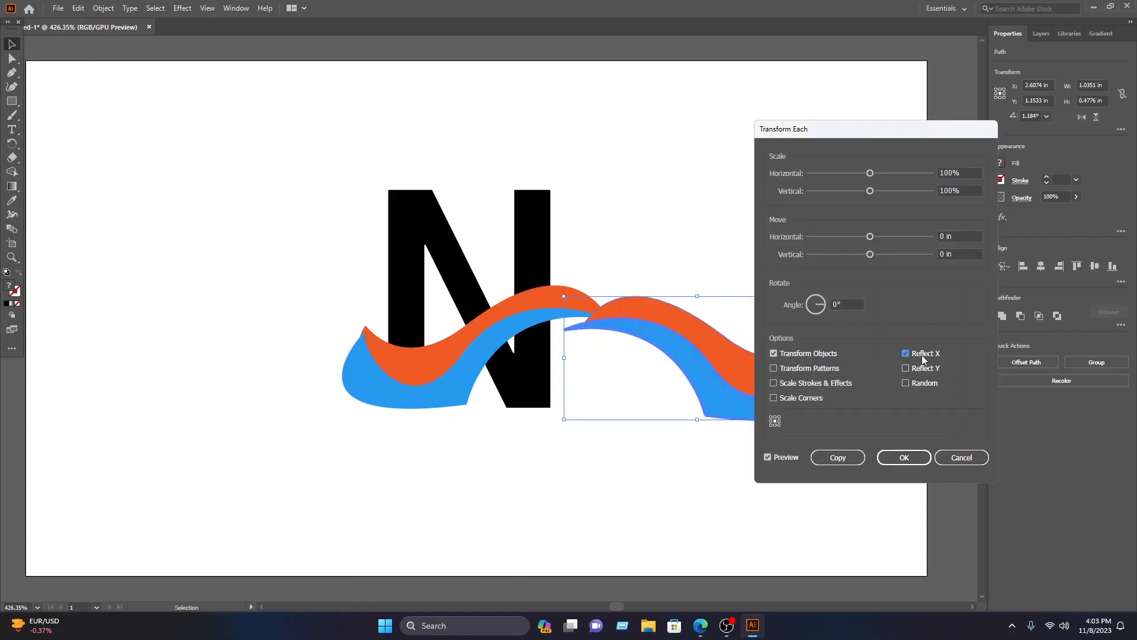
pyautogui.click(923, 462)
# Position the mirrored waves over the originals so they cross at the base of the N, and raise the N slightly.
pyautogui.moveTo(783, 373); pyautogui.dragTo(540, 354)
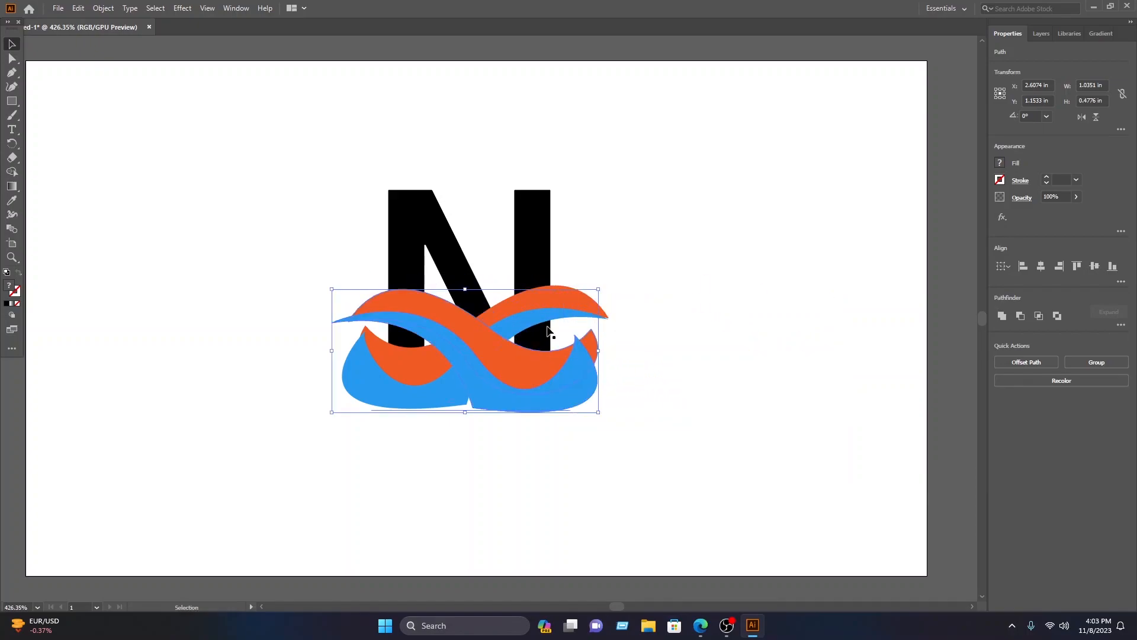
pyautogui.click(625, 214)
pyautogui.moveTo(609, 446); pyautogui.dragTo(558, 406)
pyautogui.moveTo(584, 363); pyautogui.dragTo(577, 360)
pyautogui.click(702, 380)
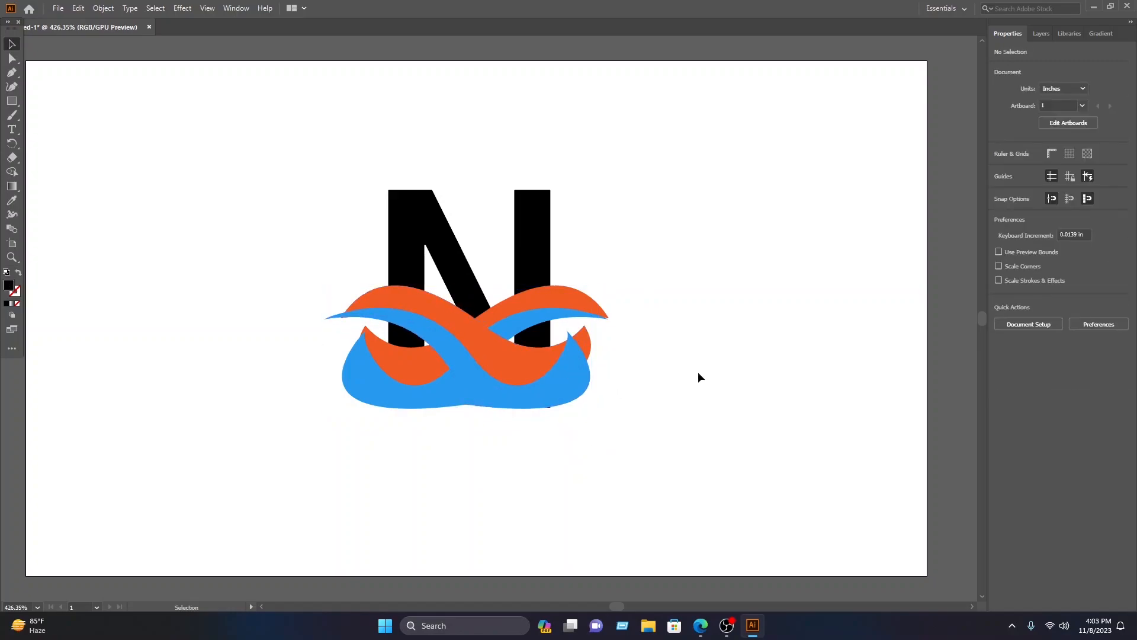
pyautogui.moveTo(453, 271); pyautogui.dragTo(457, 231)
pyautogui.click(726, 252)
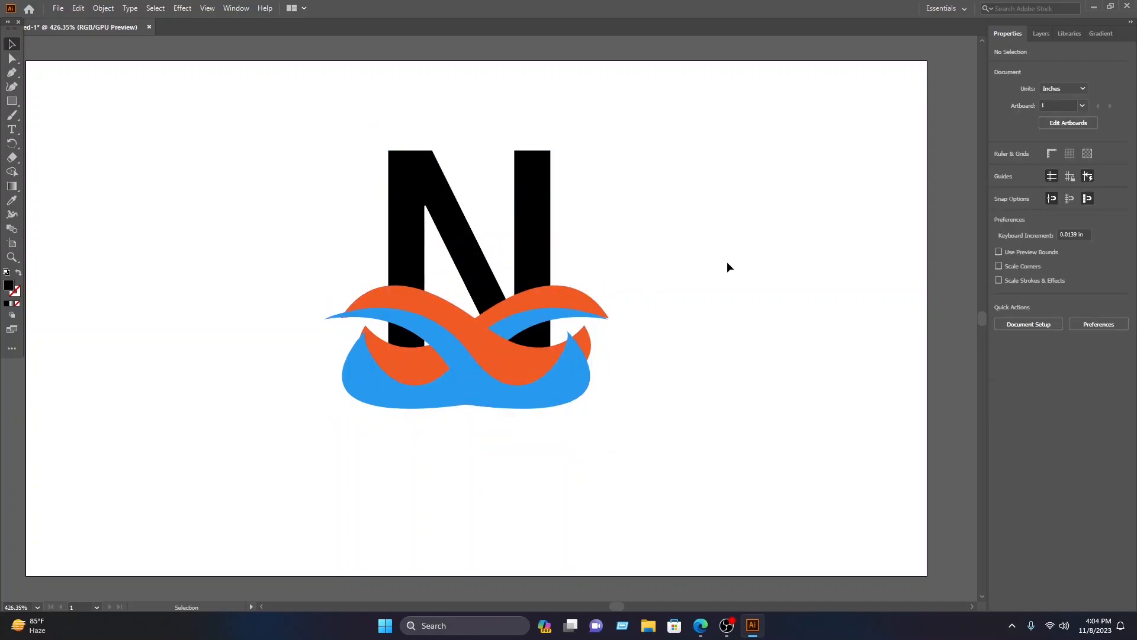
# Nudge the mirrored orange wave slightly upward.
pyautogui.click(426, 299)
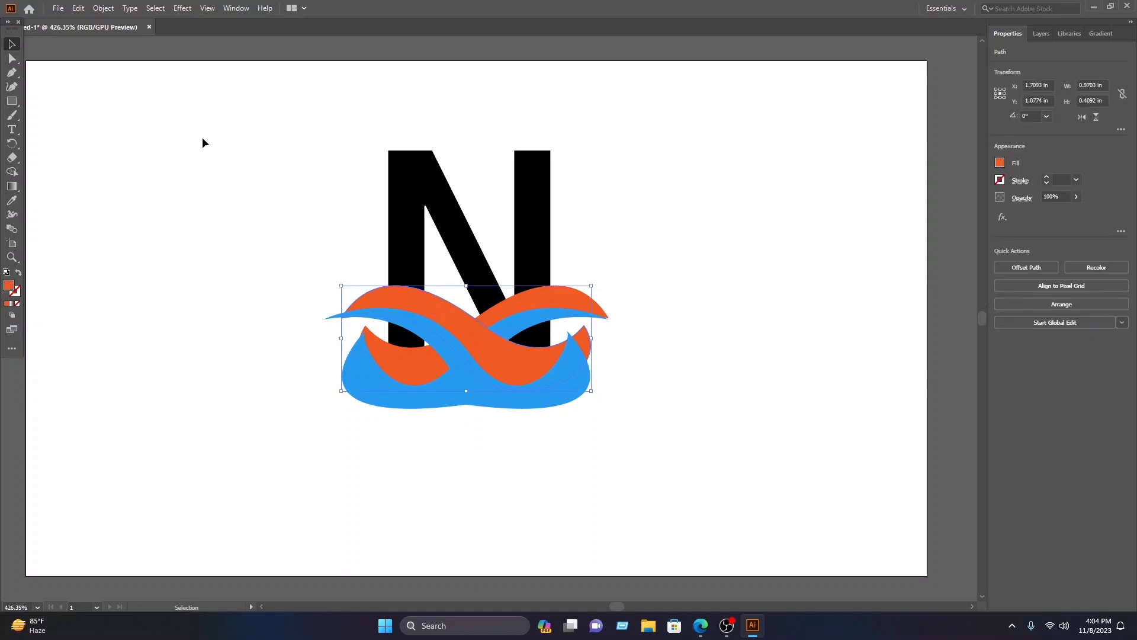
pyautogui.click(675, 467)
pyautogui.click(573, 297)
pyautogui.press('a')
pyautogui.press('v')
pyautogui.click(754, 468)
pyautogui.moveTo(754, 468); pyautogui.dragTo(260, 120)
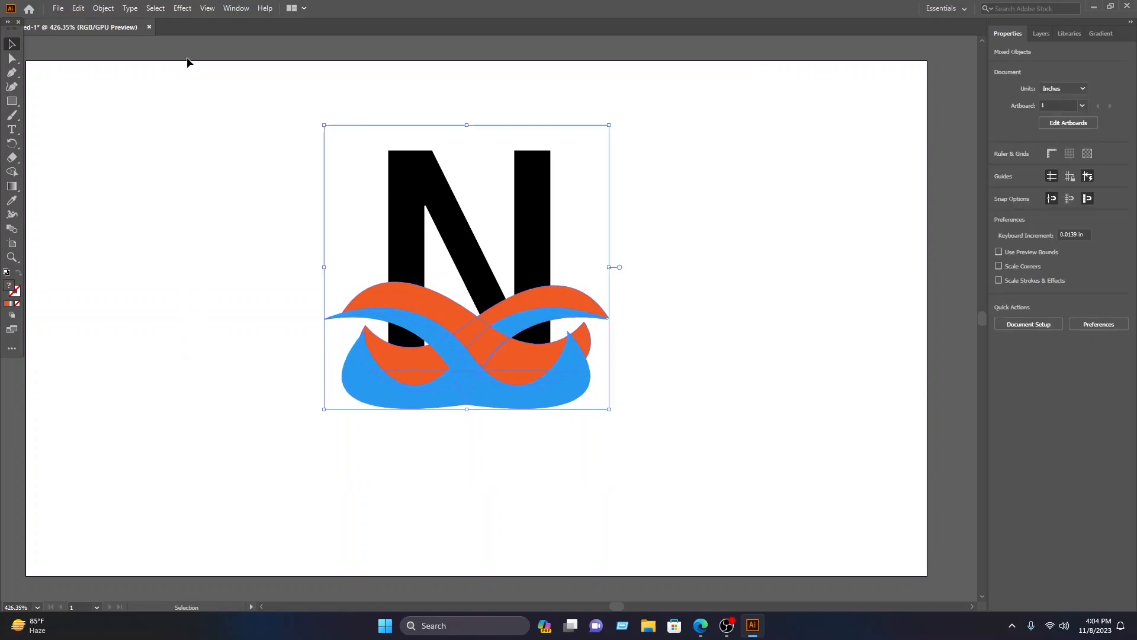
pyautogui.moveTo(473, 204); pyautogui.dragTo(455, 229)
pyautogui.click(574, 271)
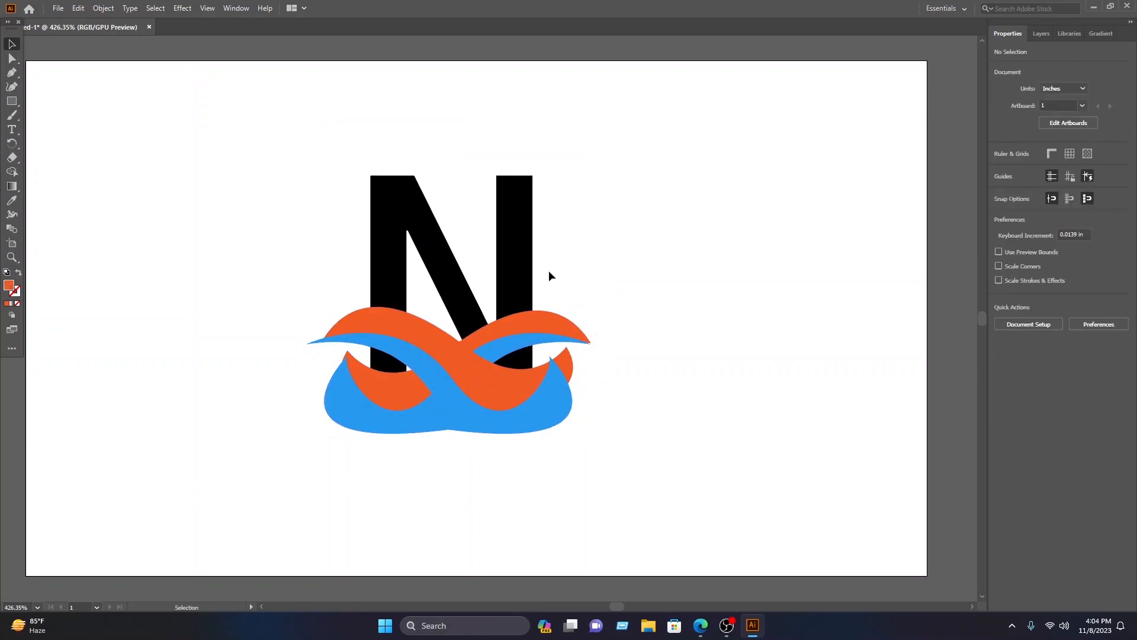
pyautogui.hotkey('ctrl', 'z')
pyautogui.hotkey('ctrl', 'z')
# Recolour the letter N to dark grey 5B5B5B.
pyautogui.press('g')
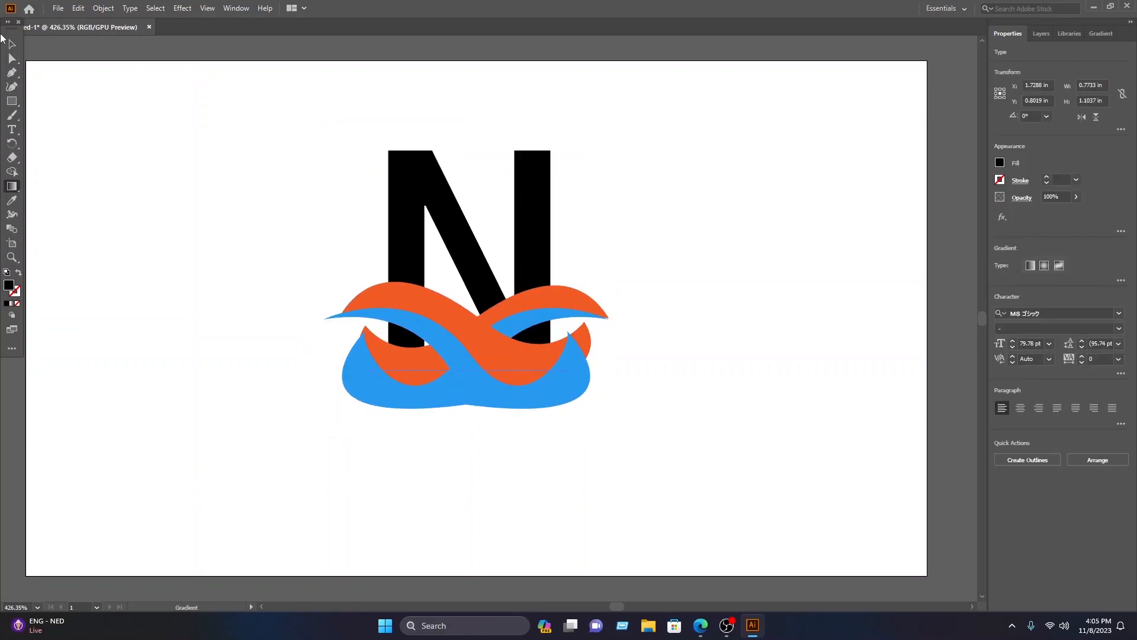
pyautogui.press('v')
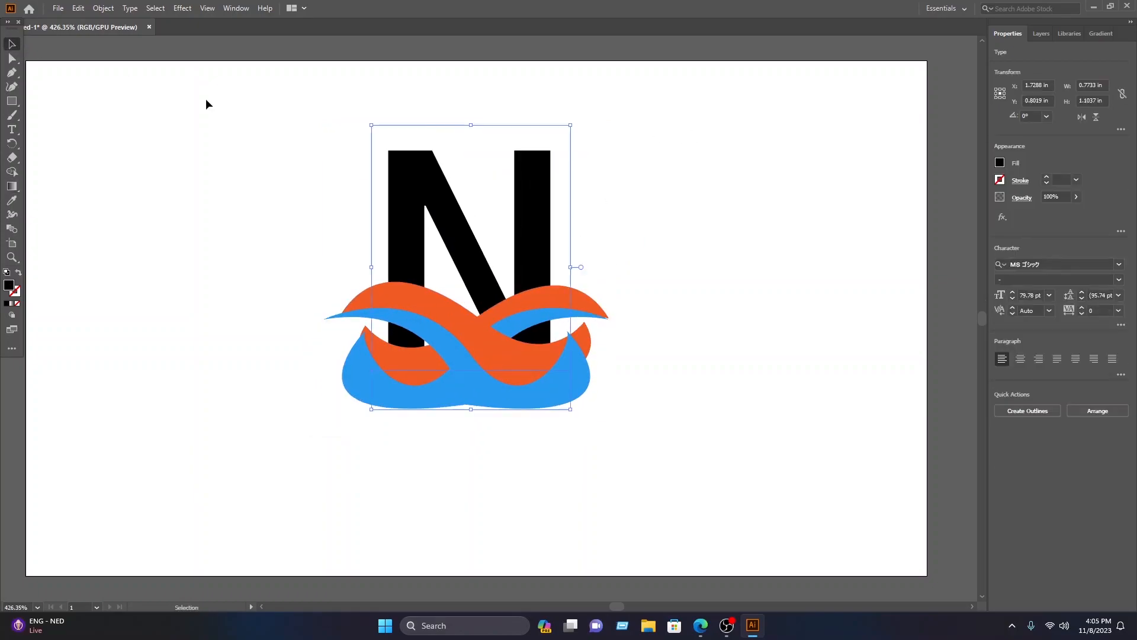
pyautogui.doubleClick(9, 287)
pyautogui.moveTo(280, 456)
pyautogui.mouseDown()
pyautogui.moveTo(152, 414)
pyautogui.moveTo(140, 429)
pyautogui.mouseUp()
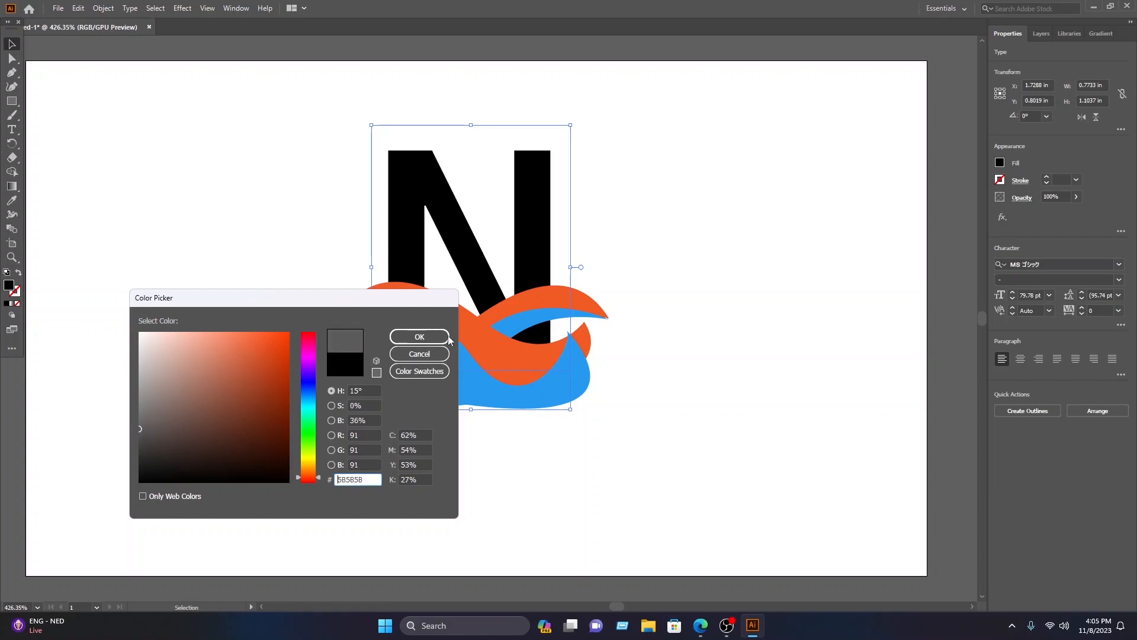
pyautogui.click(419, 337)
pyautogui.click(803, 264)
# Apply a linear gradient to the mirrored orange wave, with a white starting stop and a 565656 dark grey ending stop.
pyautogui.click(514, 306)
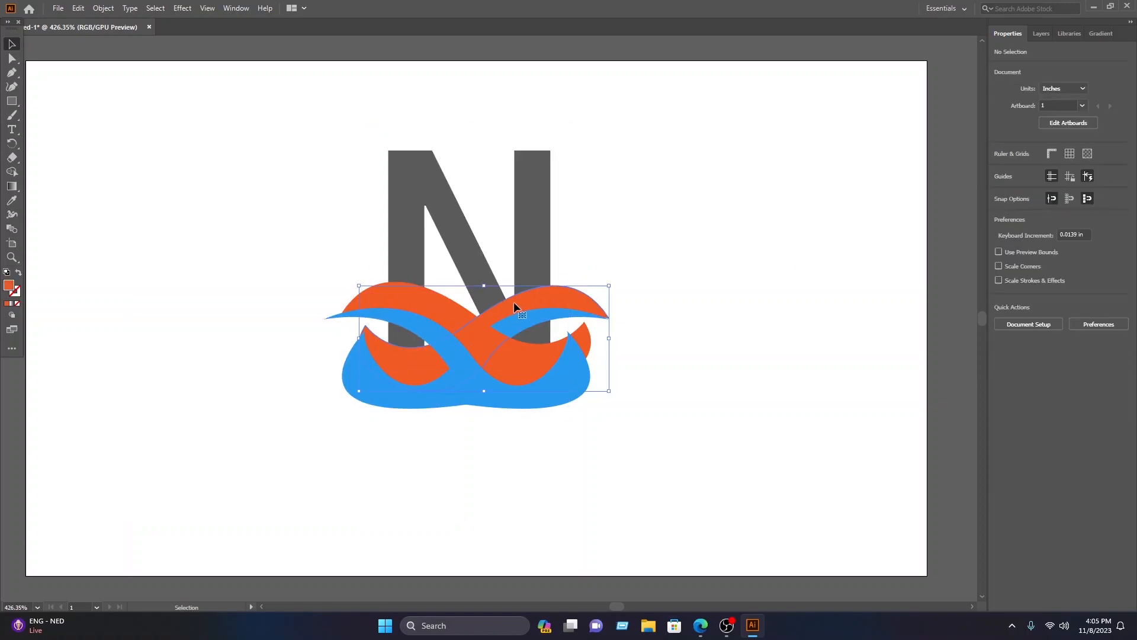
pyautogui.click(12, 186)
pyautogui.click(547, 303)
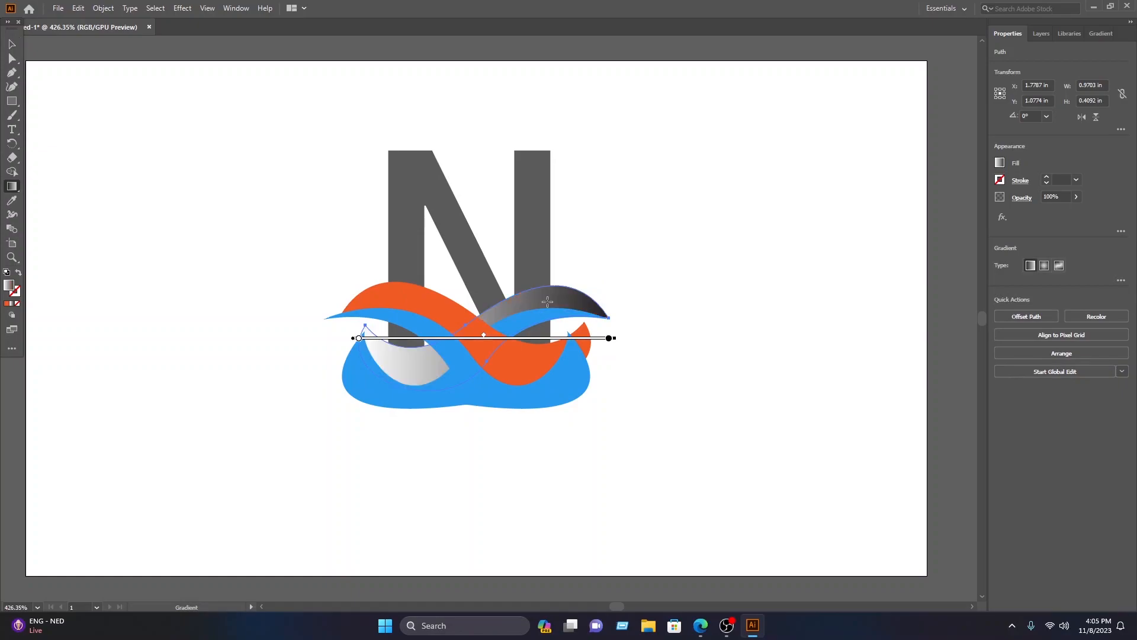
pyautogui.click(610, 339)
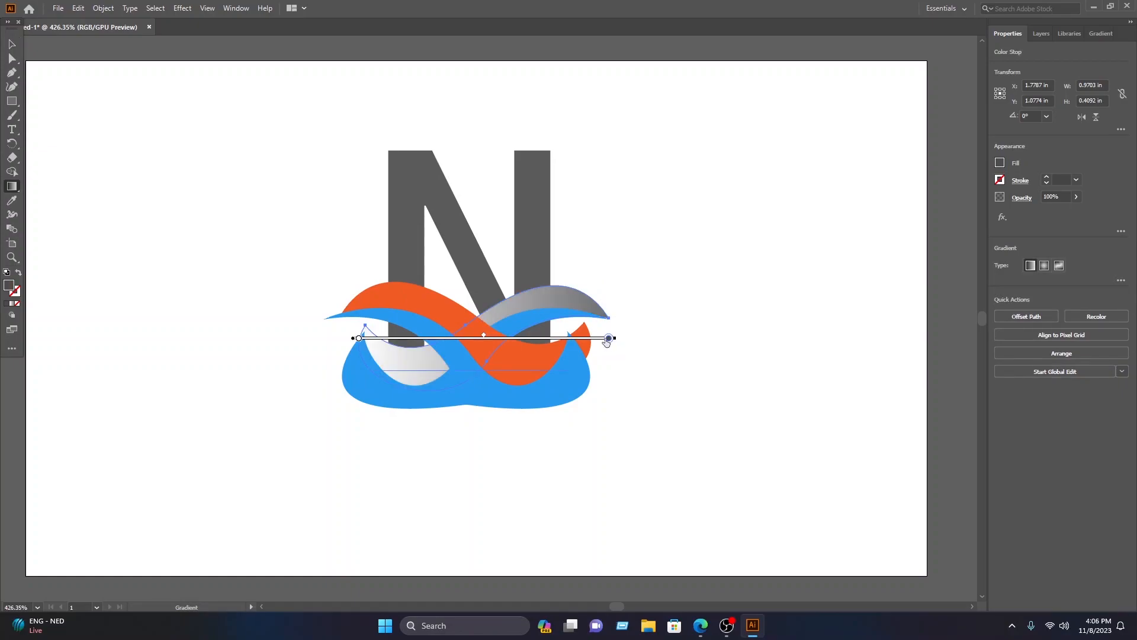
pyautogui.doubleClick(8, 286)
pyautogui.write('565656')
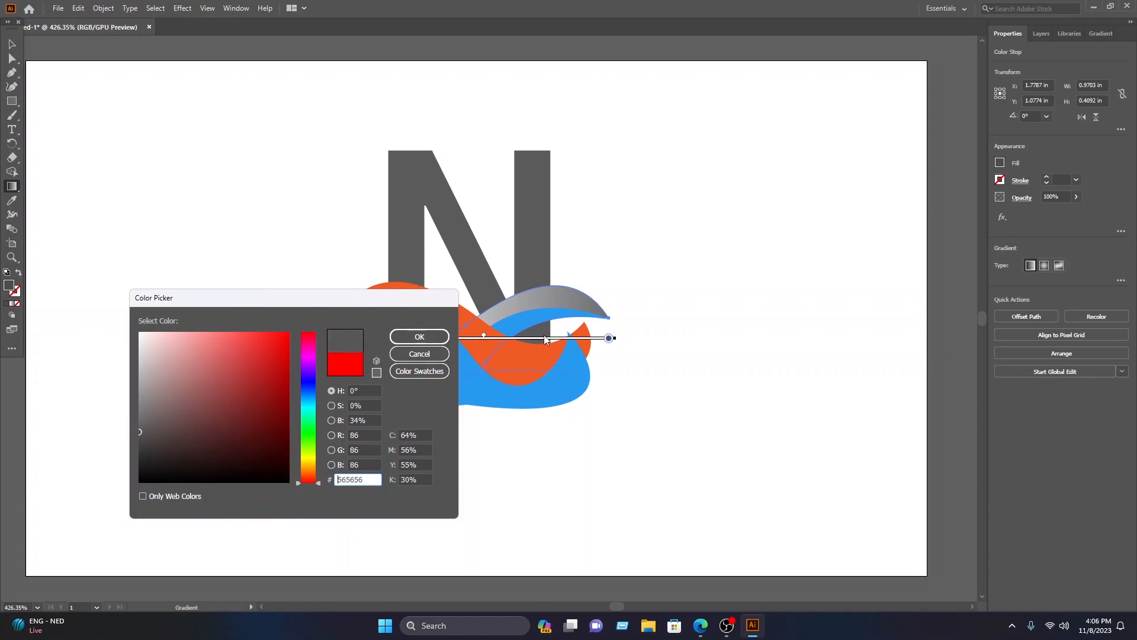
pyautogui.click(443, 335)
pyautogui.click(359, 338)
pyautogui.doubleClick(9, 287)
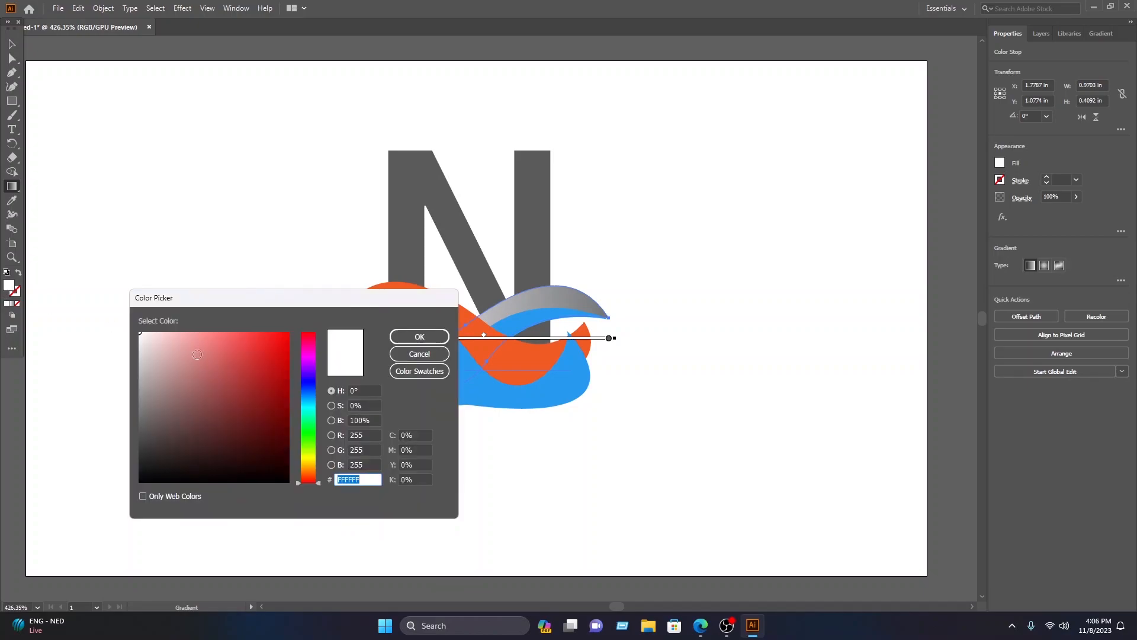
pyautogui.click(436, 336)
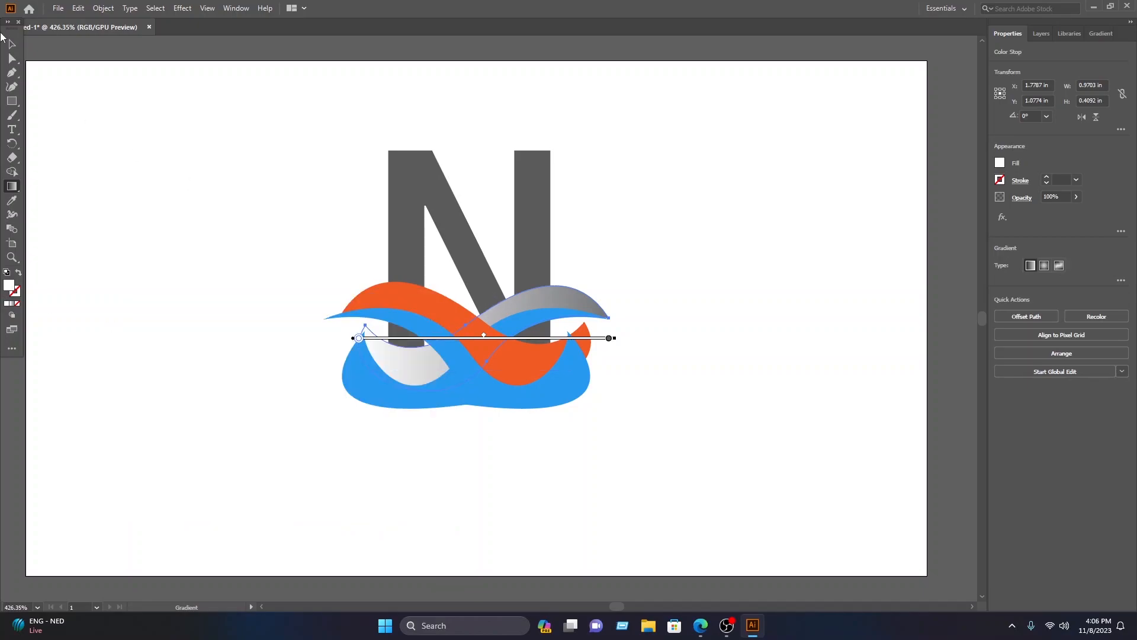
pyautogui.click(12, 45)
pyautogui.click(193, 146)
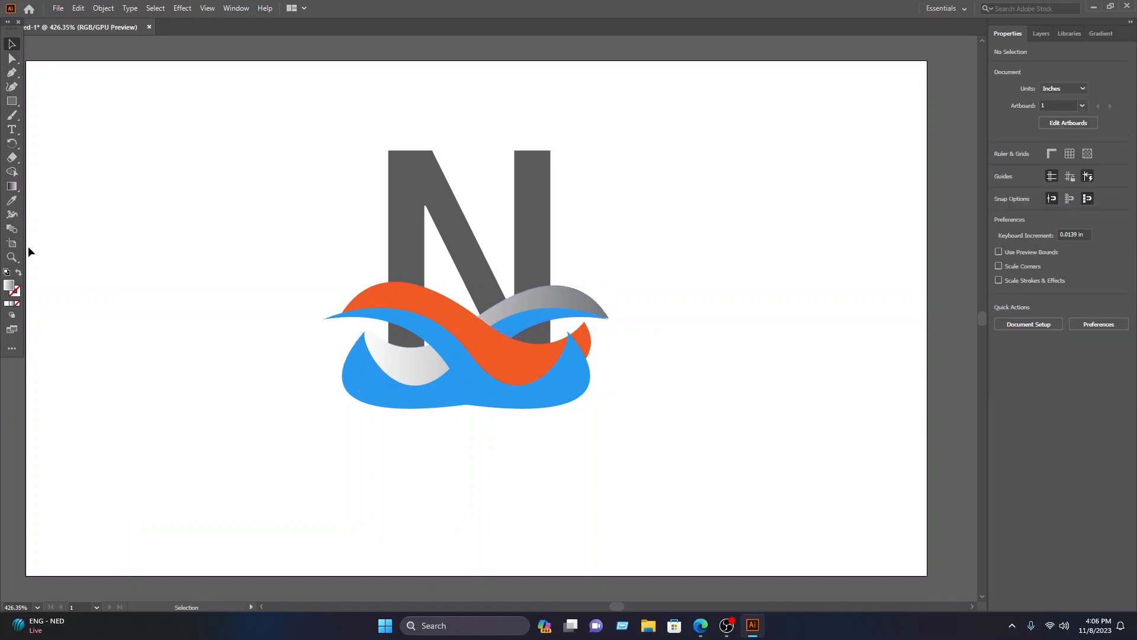
# Apply the white-to-grey gradient to the remaining orange wave and move its dark stop inward from the end.
pyautogui.click(12, 186)
pyautogui.click(11, 45)
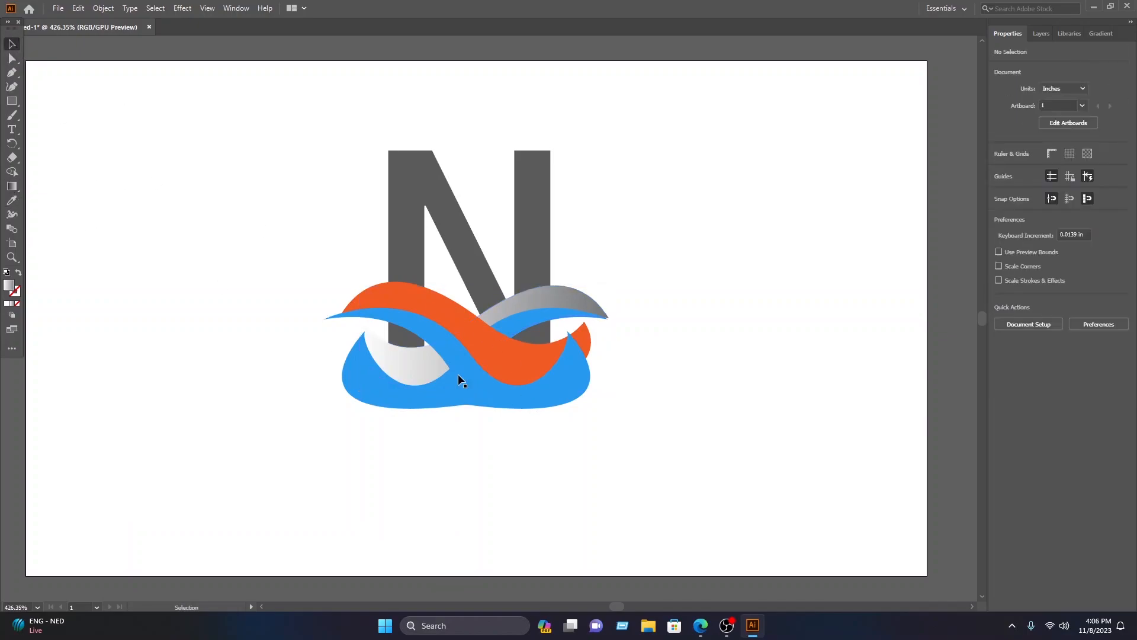
pyautogui.click(521, 354)
pyautogui.click(12, 186)
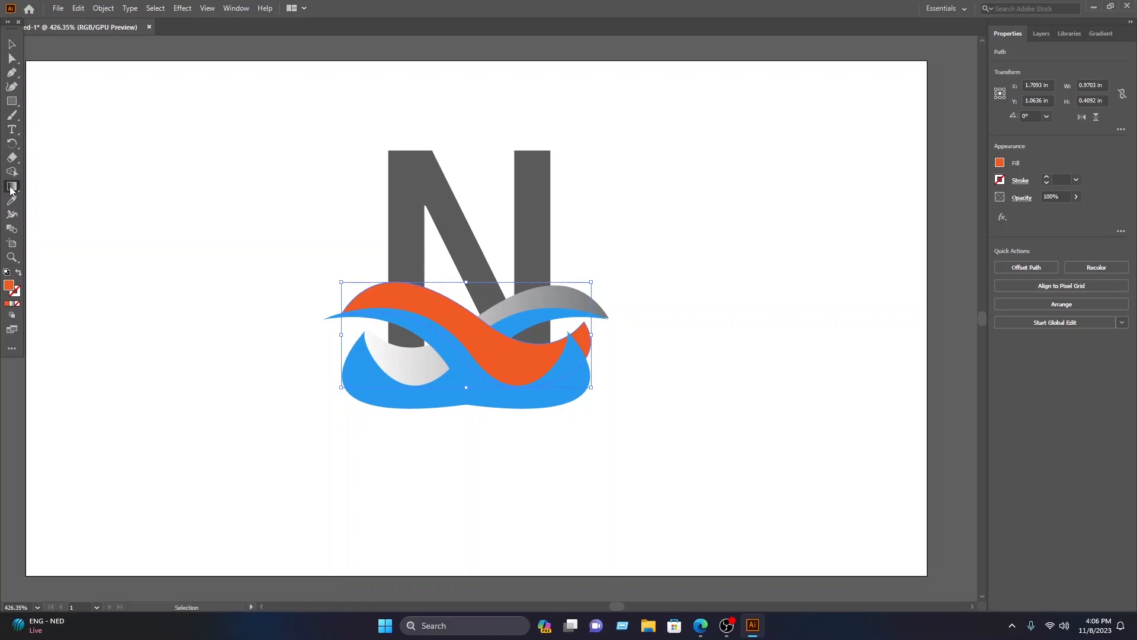
pyautogui.click(515, 352)
pyautogui.moveTo(591, 335); pyautogui.dragTo(492, 336)
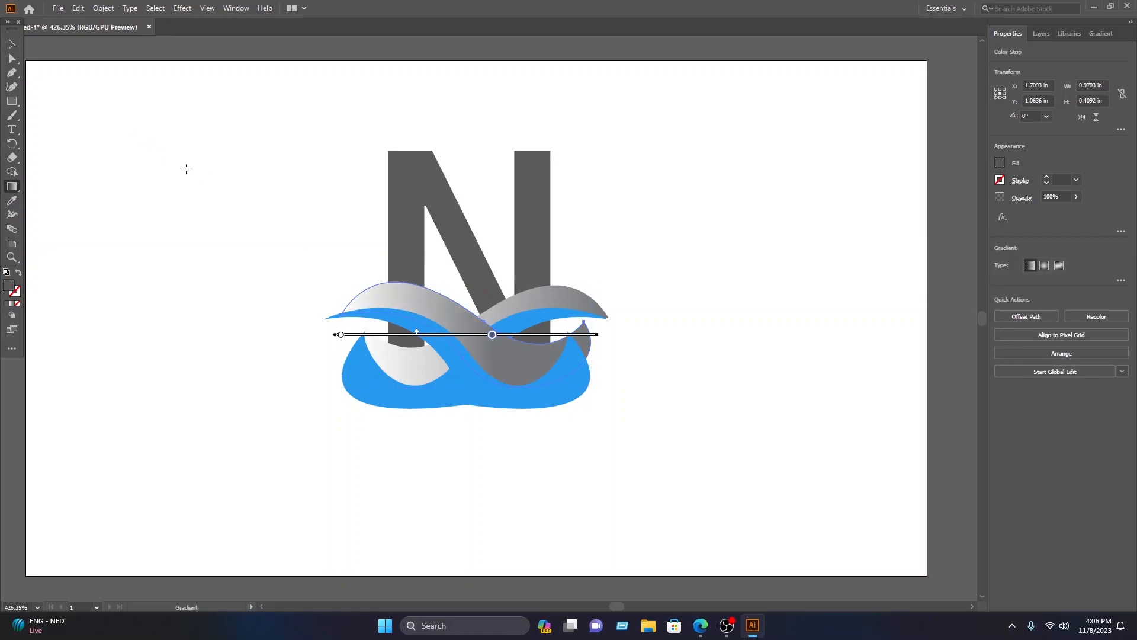
pyautogui.click(12, 44)
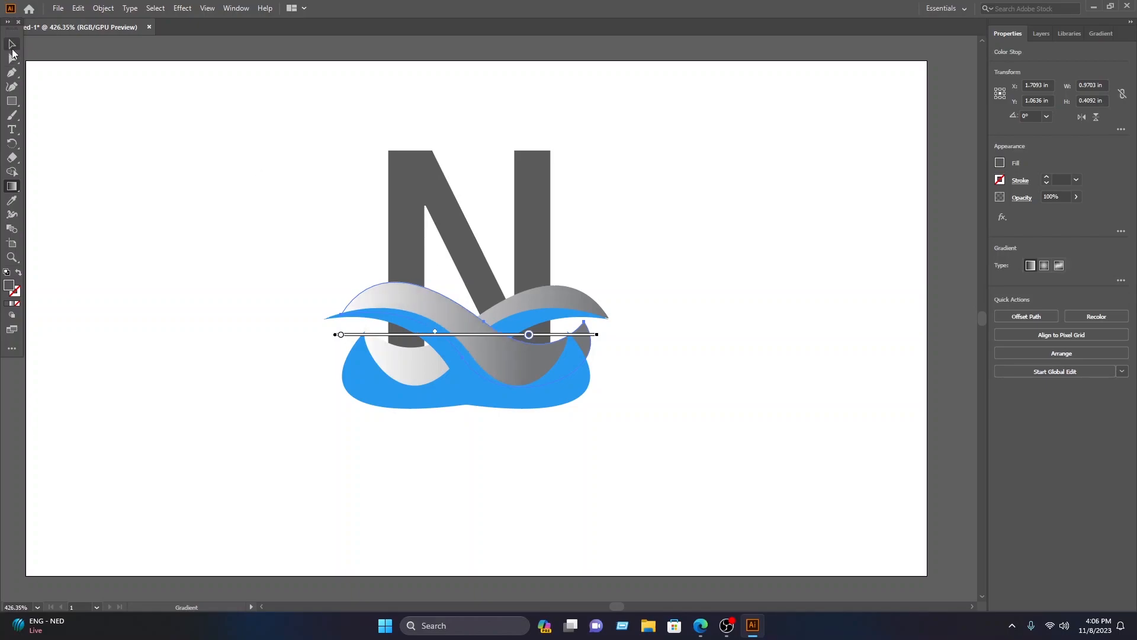
pyautogui.click(556, 421)
# Apply the linear gradient to the front blue wave and recolour its grey stop with a dark red swatch.
pyautogui.click(546, 390)
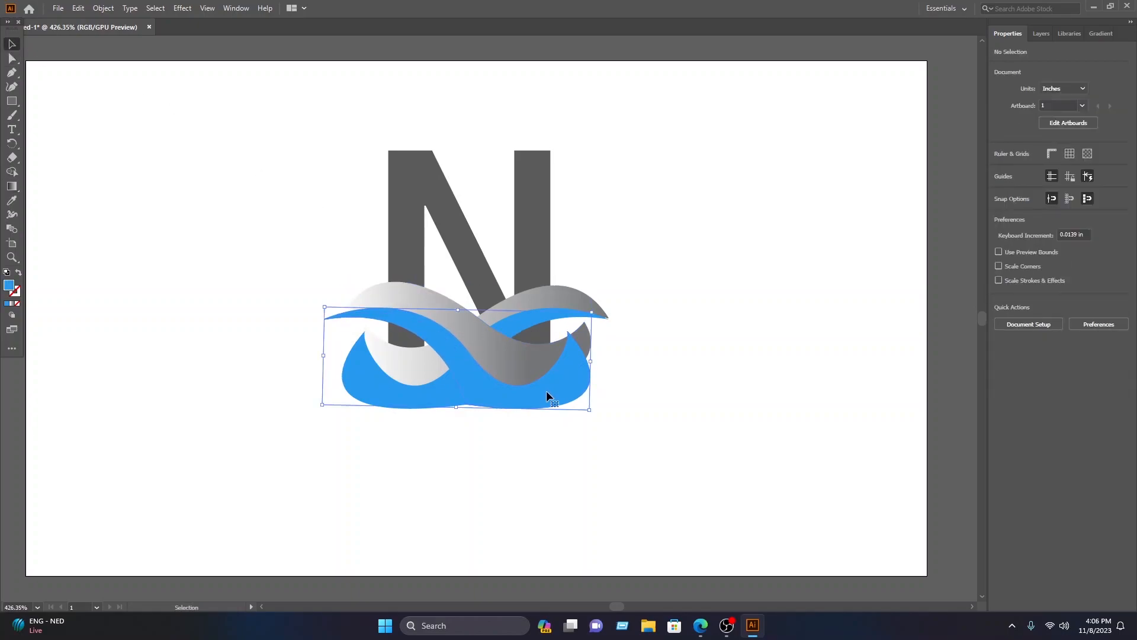
pyautogui.click(11, 186)
pyautogui.click(486, 389)
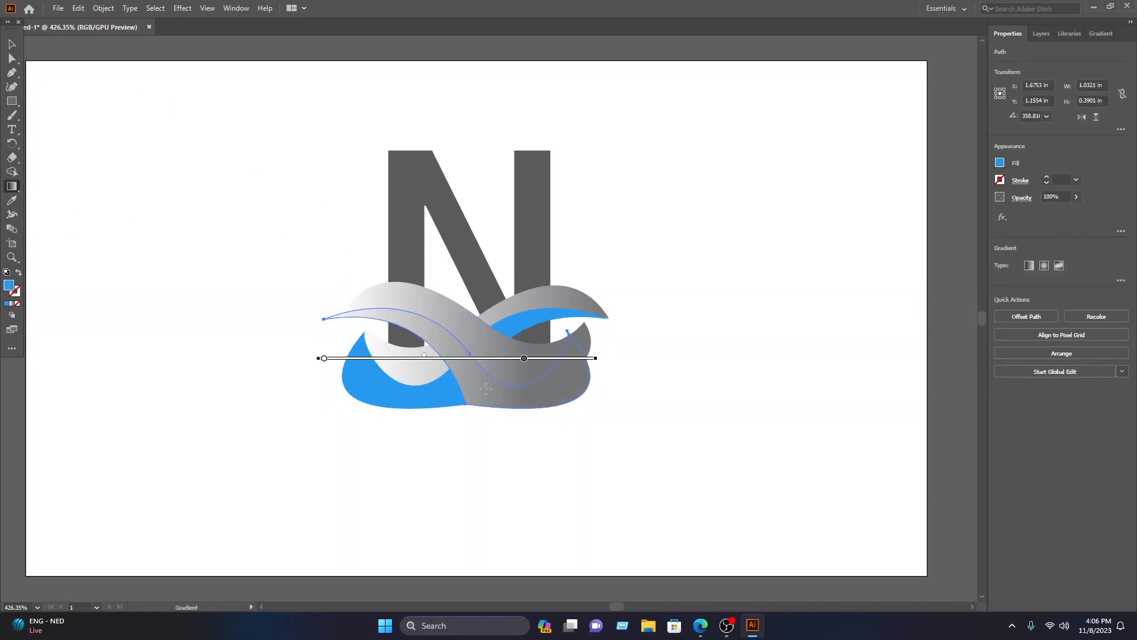
pyautogui.click(524, 359)
pyautogui.click(1000, 163)
pyautogui.click(946, 206)
pyautogui.click(954, 205)
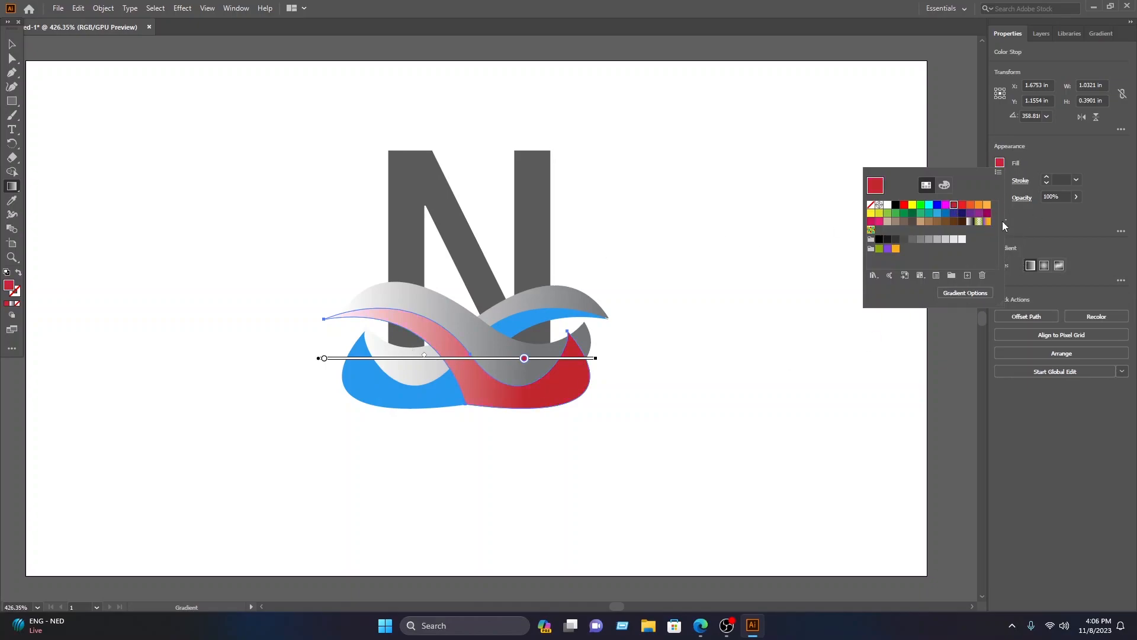
# Spread the front wave's gradient by moving the red stop to the far end and the white stop near the start.
pyautogui.click(324, 359)
pyautogui.moveTo(325, 359); pyautogui.dragTo(401, 359)
pyautogui.moveTo(526, 360); pyautogui.dragTo(593, 360)
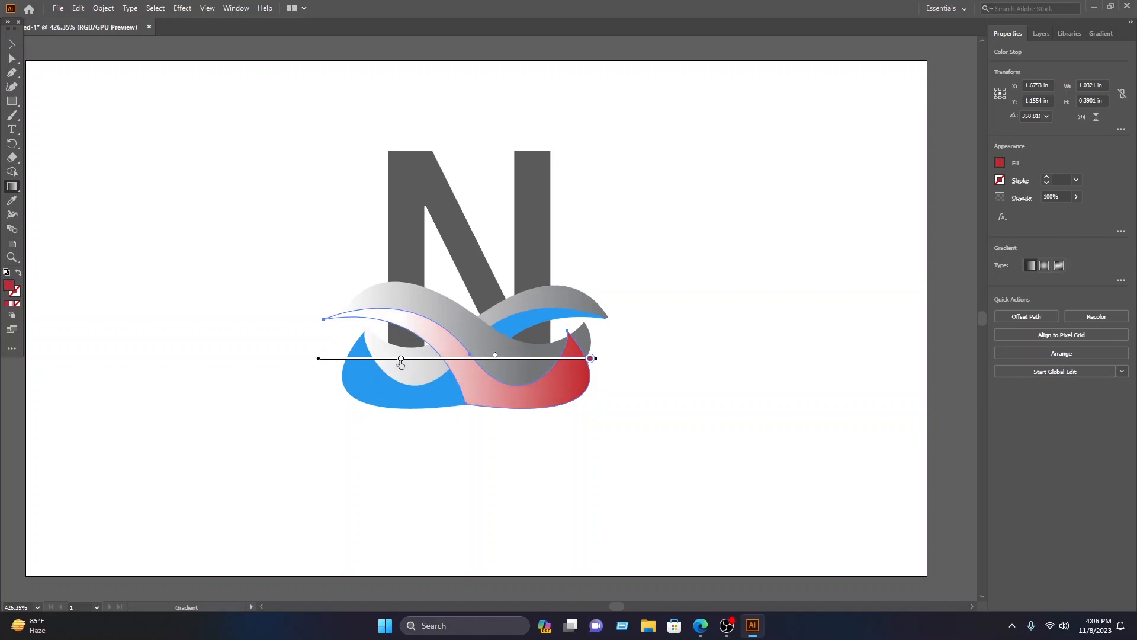
pyautogui.moveTo(401, 359); pyautogui.dragTo(334, 360)
pyautogui.press('v')
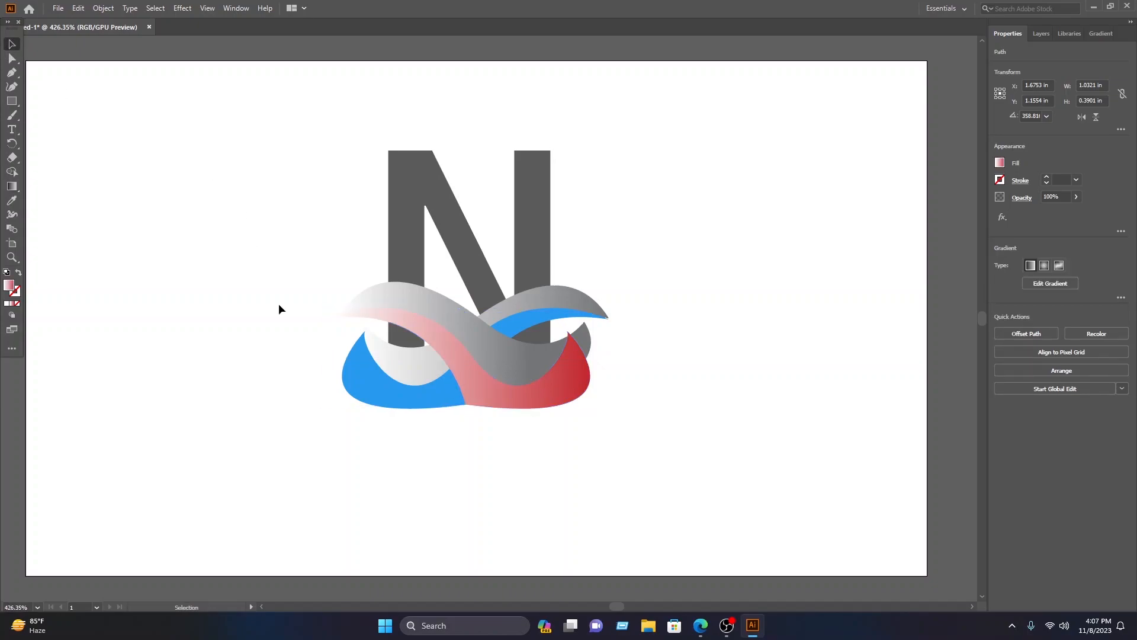
pyautogui.click(269, 290)
# Apply the white-to-red gradient to the remaining blue wave, move its red stop inward, and shift the gradient slightly to the right.
pyautogui.click(400, 391)
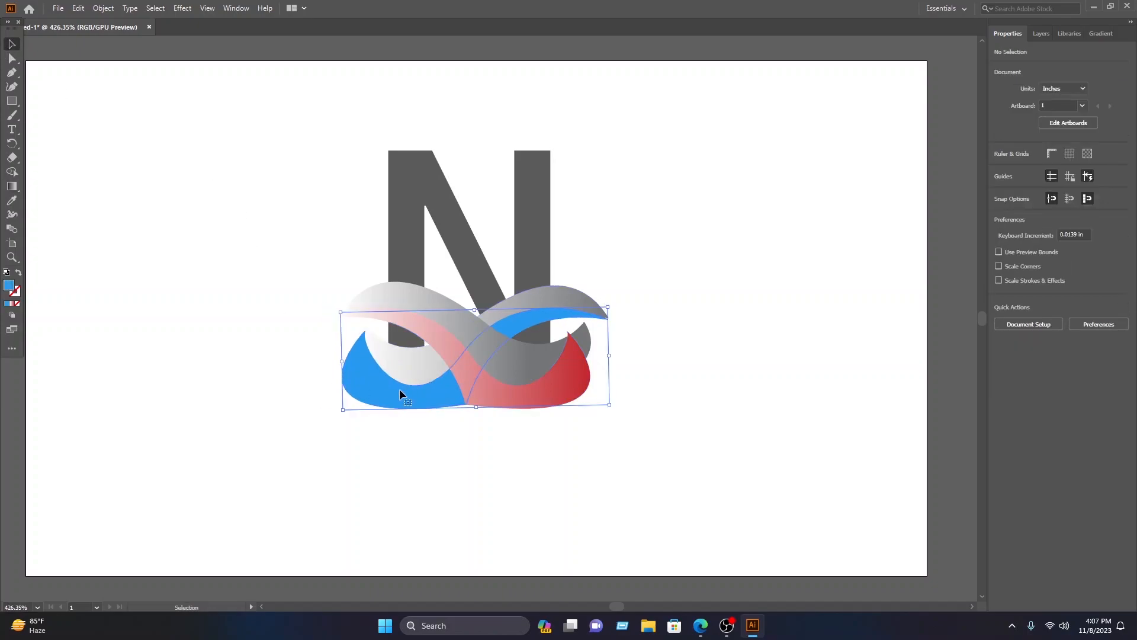
pyautogui.click(12, 186)
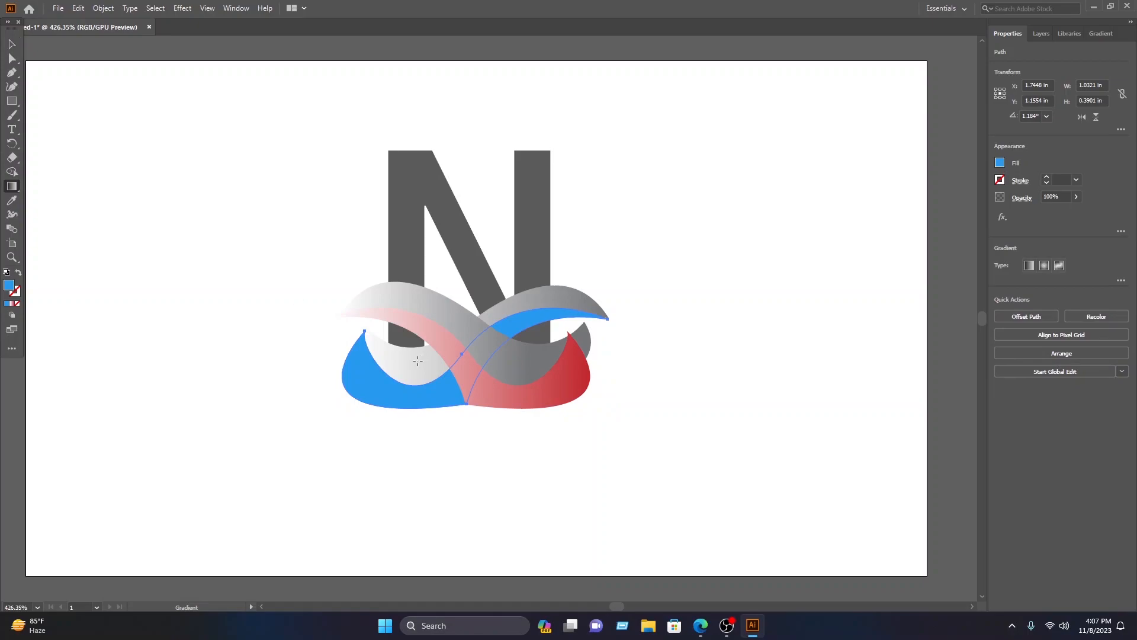
pyautogui.click(362, 371)
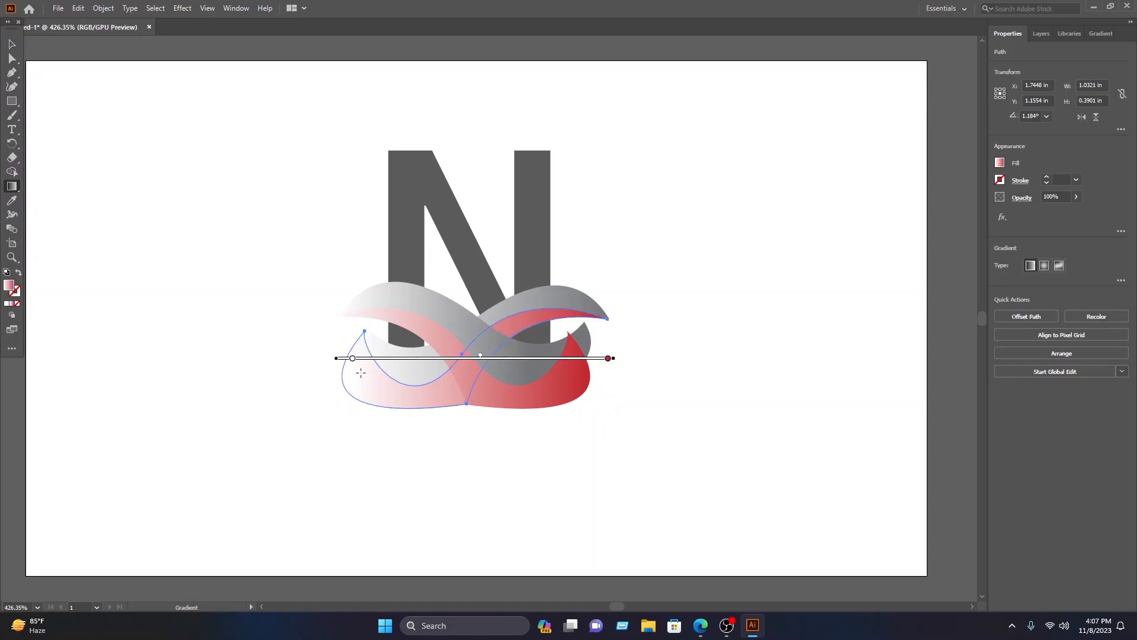
pyautogui.moveTo(612, 363); pyautogui.dragTo(511, 368)
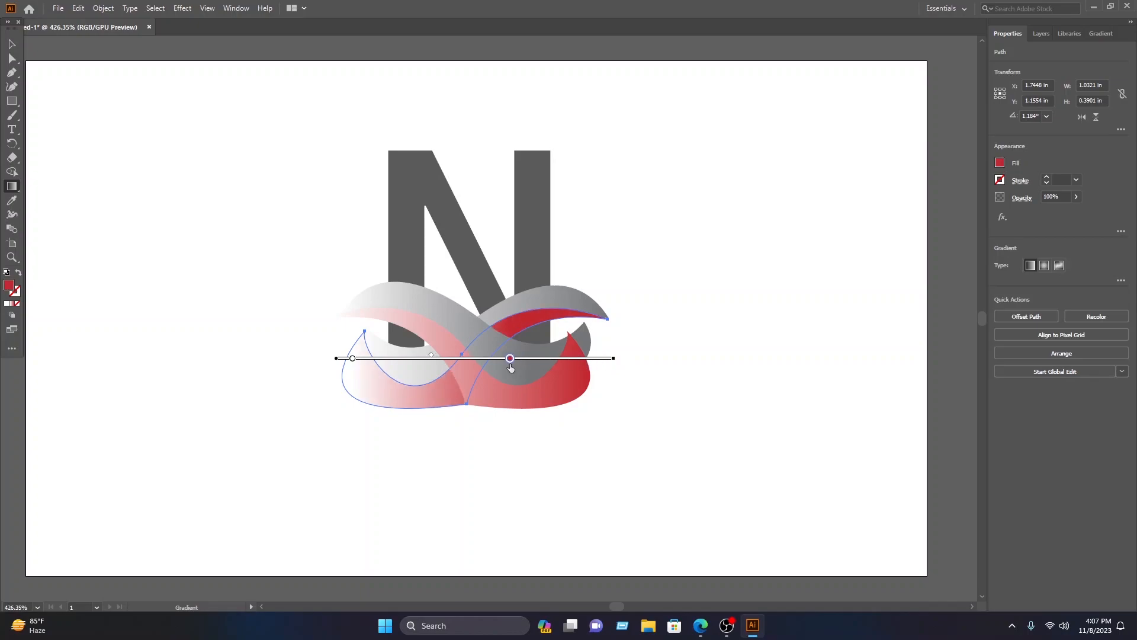
pyautogui.moveTo(352, 359); pyautogui.dragTo(342, 359)
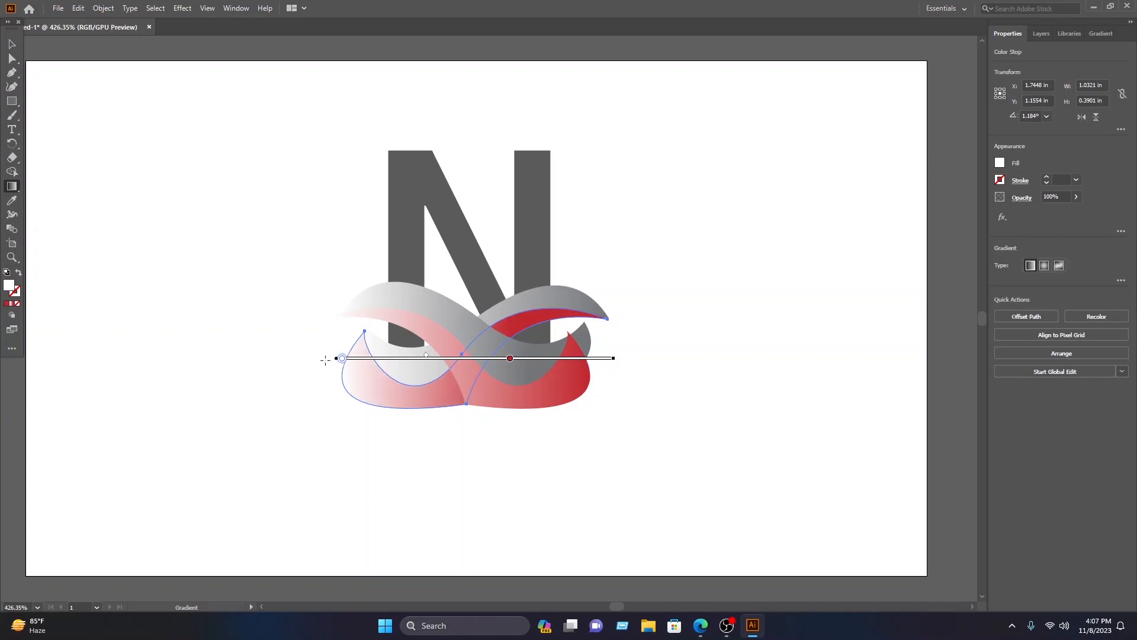
pyautogui.moveTo(485, 363); pyautogui.dragTo(505, 363)
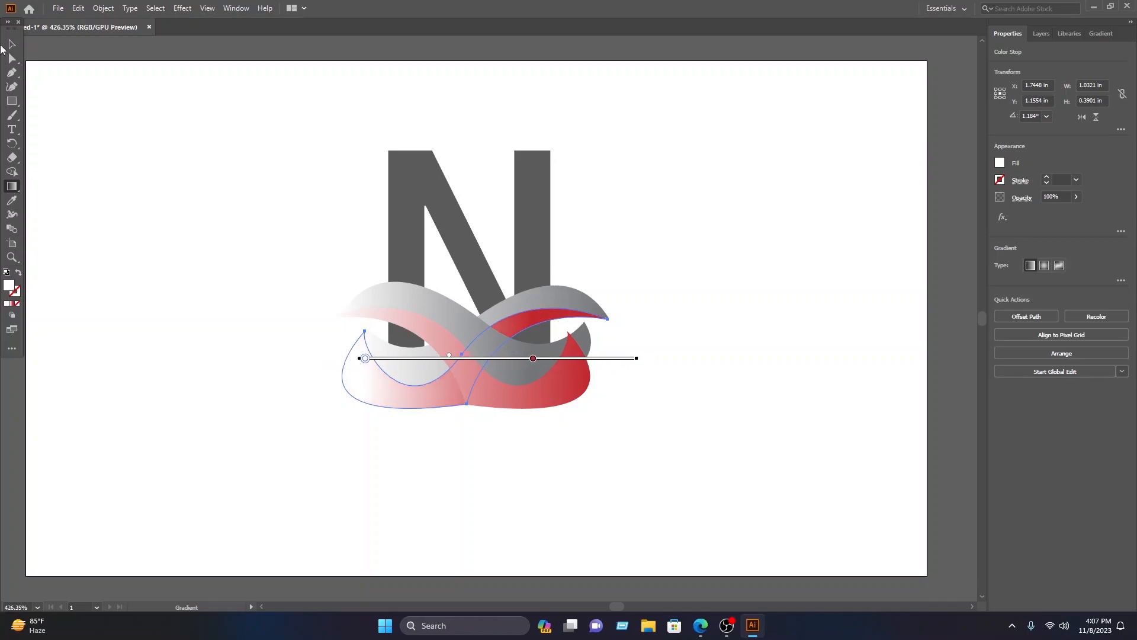
# Move the whole logo right and slightly down on the artboard.
pyautogui.click(12, 40)
pyautogui.click(312, 246)
pyautogui.moveTo(761, 504); pyautogui.dragTo(373, 196)
pyautogui.moveTo(471, 244); pyautogui.dragTo(539, 277)
pyautogui.hotkey('ctrl', 'h')
pyautogui.click(753, 256)
# Reverse the back red wave's gradient so red lies on its outer left side, and move both stops slightly to the left.
pyautogui.click(429, 399)
pyautogui.click(11, 187)
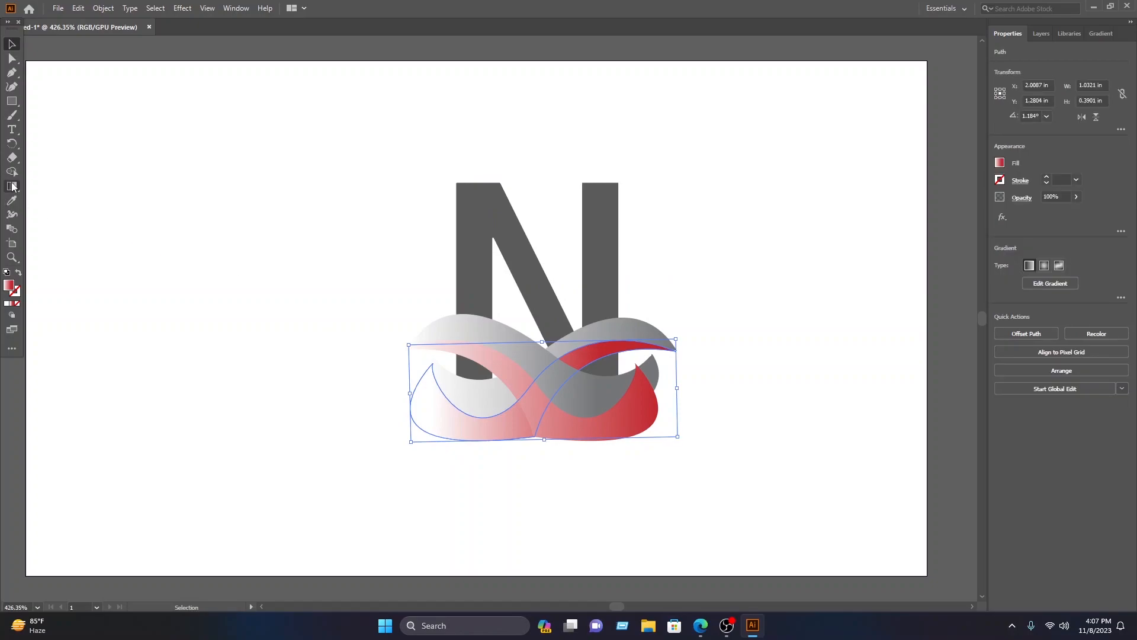
pyautogui.moveTo(604, 397)
pyautogui.mouseDown()
pyautogui.moveTo(458, 400)
pyautogui.moveTo(681, 391)
pyautogui.mouseUp()
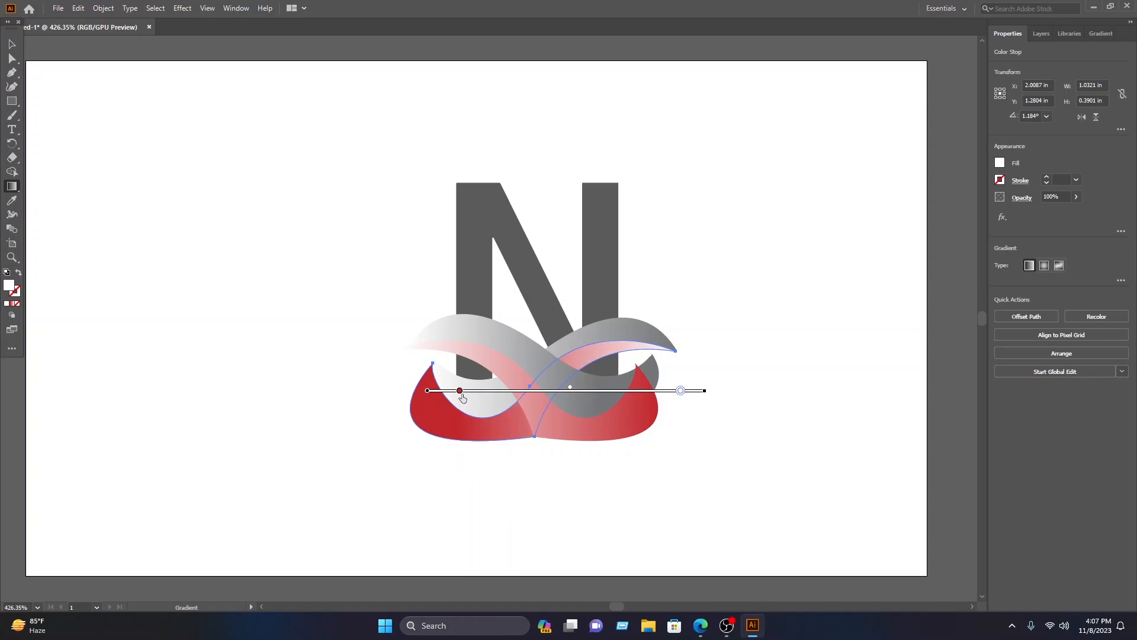
pyautogui.moveTo(461, 392); pyautogui.dragTo(434, 392)
pyautogui.moveTo(681, 391); pyautogui.dragTo(634, 391)
# Select the whole logo, enlarge it, and place it near the centre of the artboard.
pyautogui.click(16, 40)
pyautogui.moveTo(753, 528); pyautogui.dragTo(224, 71)
pyautogui.moveTo(546, 243); pyautogui.dragTo(417, 261)
pyautogui.moveTo(569, 168); pyautogui.dragTo(776, 68)
pyautogui.moveTo(555, 237); pyautogui.dragTo(566, 271)
pyautogui.click(740, 269)
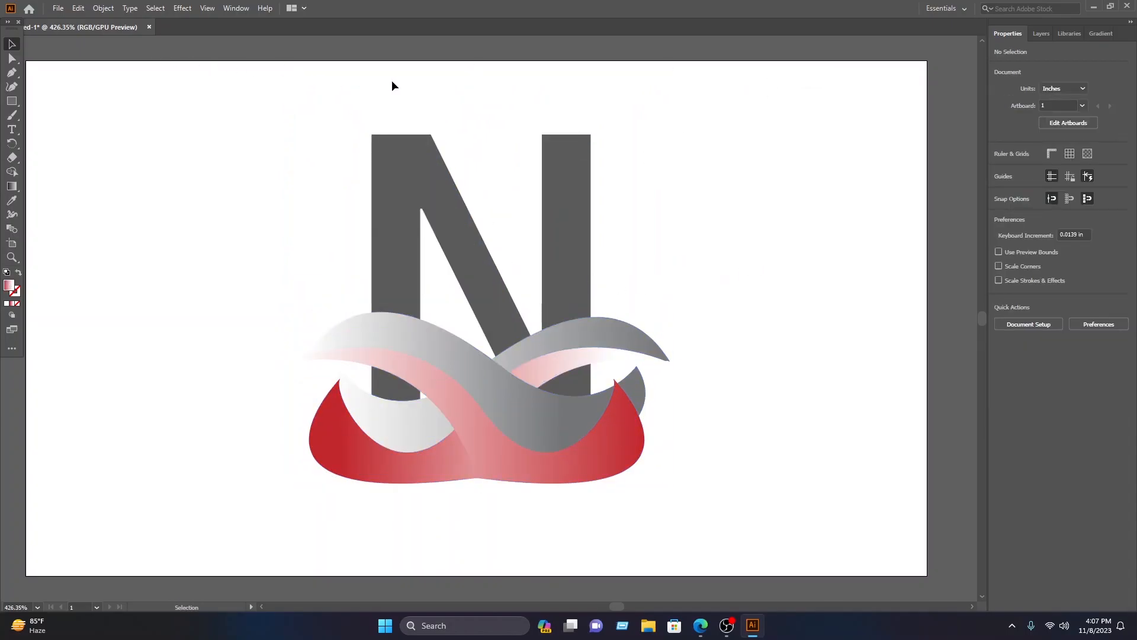
# Export the artwork to the Desktop as a PNG file named "logo 22".
pyautogui.click(58, 8)
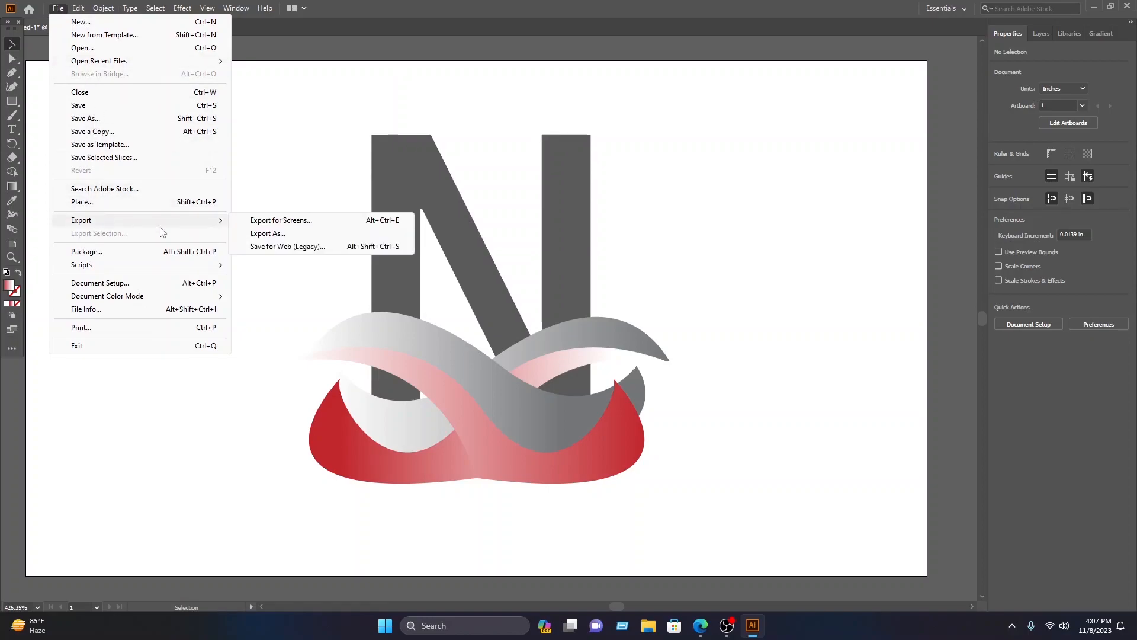
pyautogui.click(274, 238)
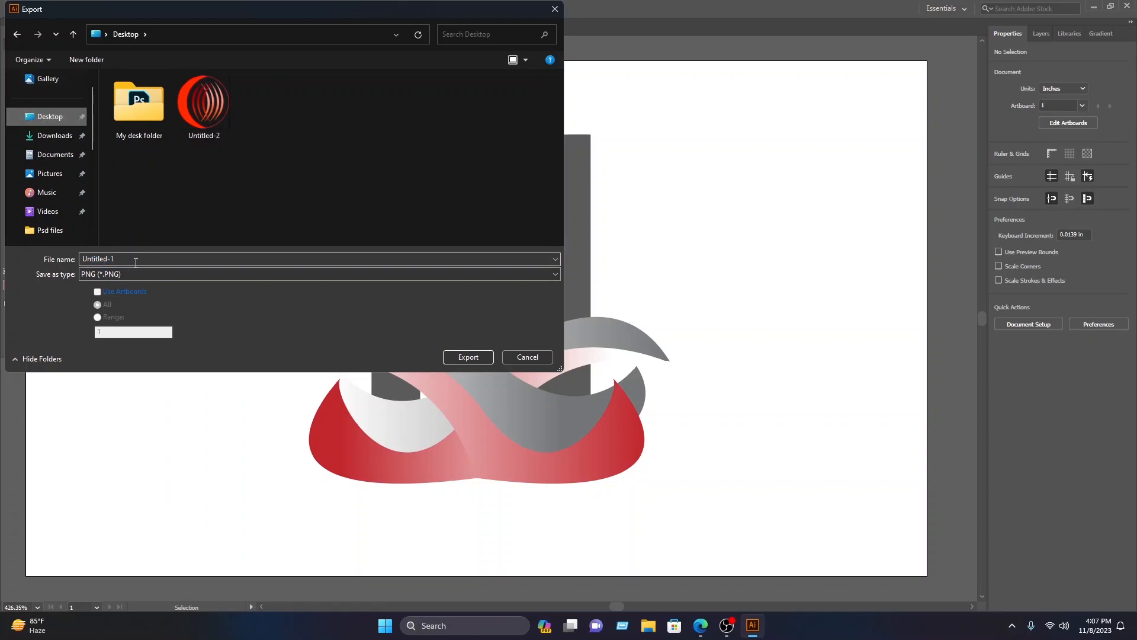
pyautogui.write('lo')
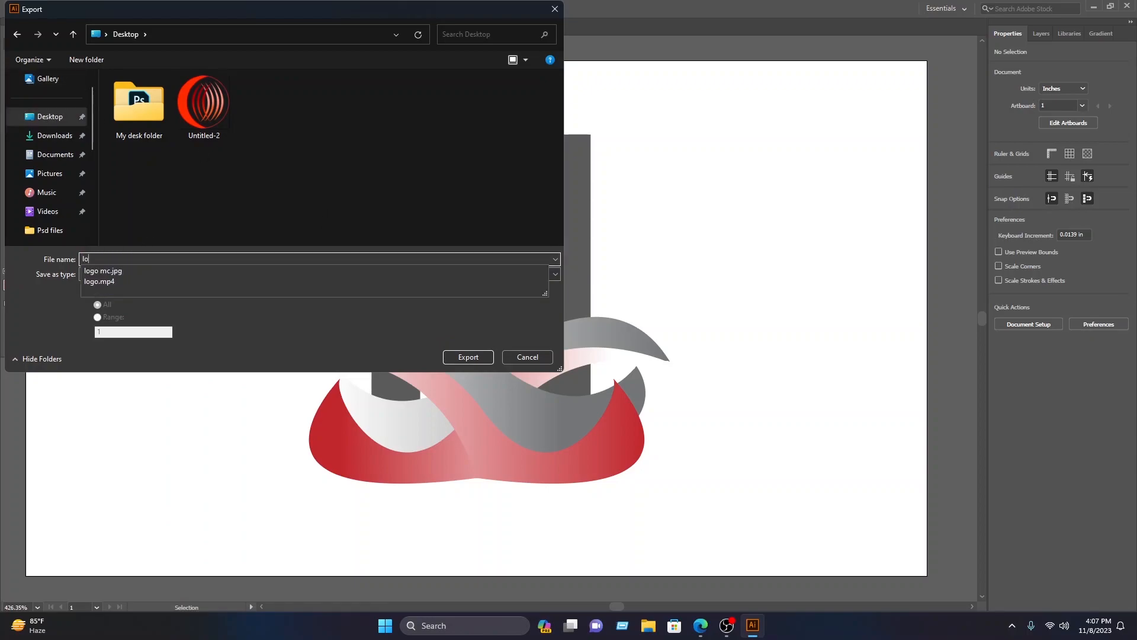
pyautogui.write('go 22')
pyautogui.click(133, 274)
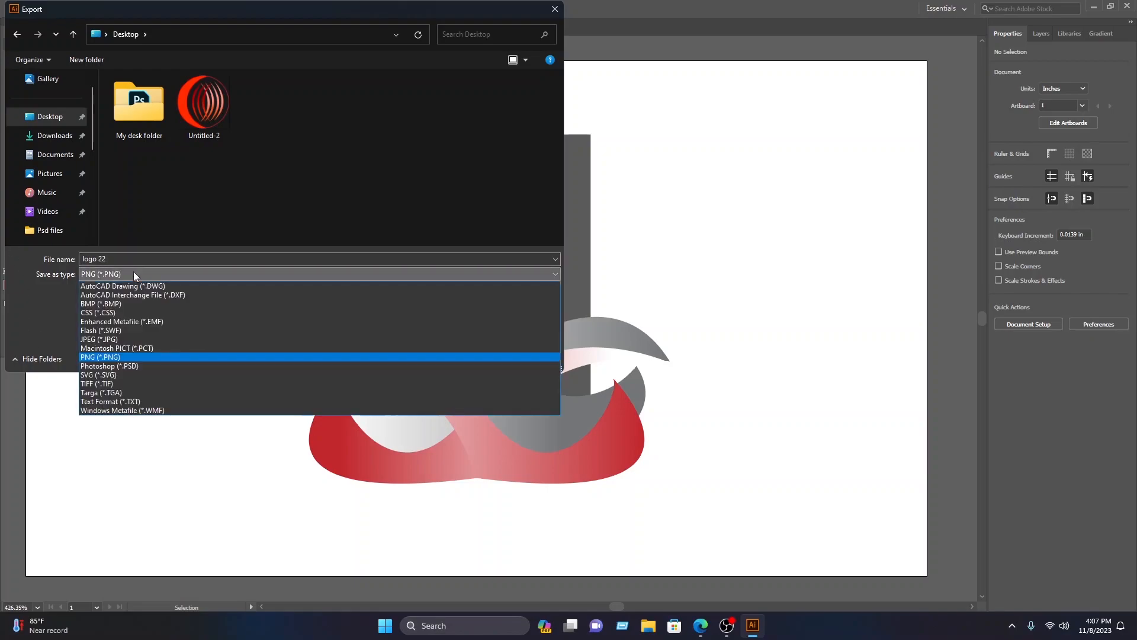
pyautogui.click(126, 356)
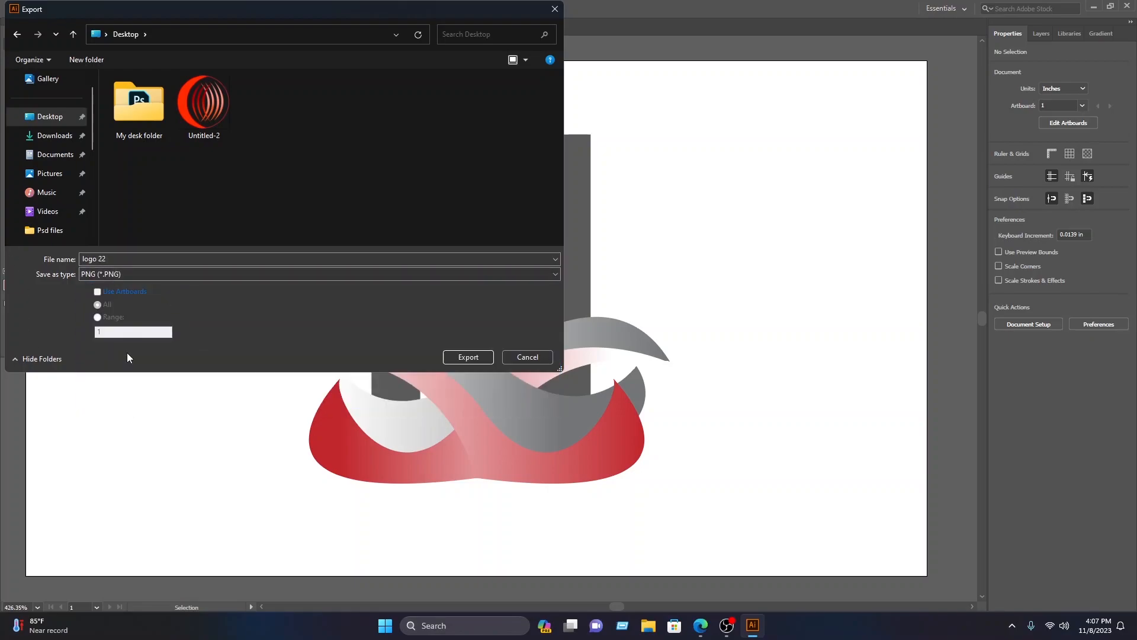
pyautogui.click(478, 360)
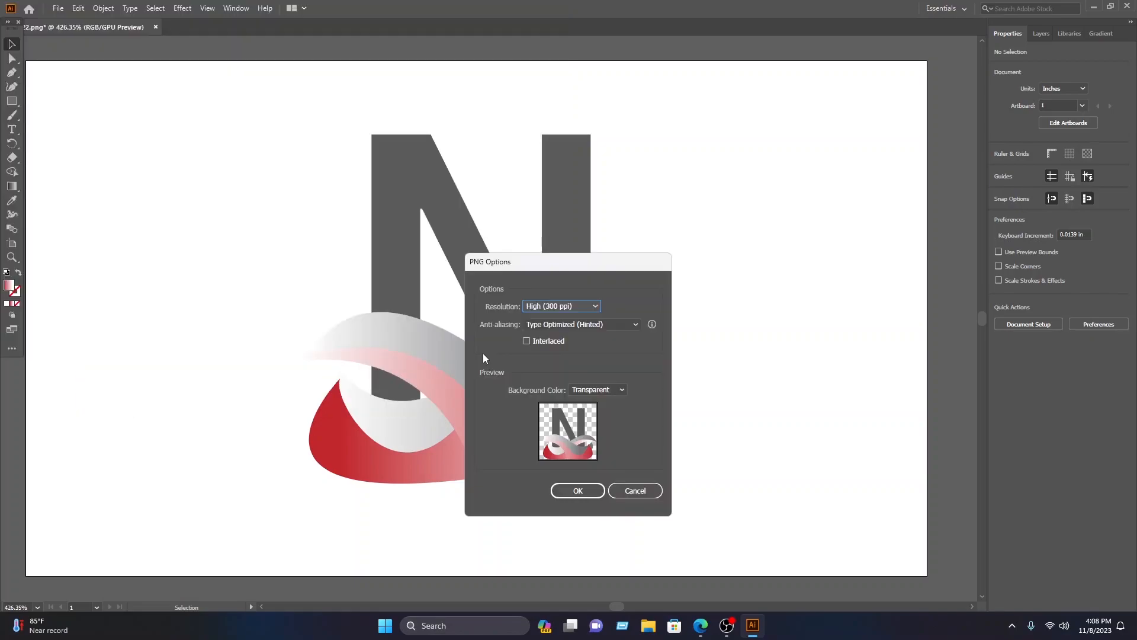
# Set the PNG options to High (300 ppi) resolution with a transparent background and complete the export.
pyautogui.click(595, 391)
pyautogui.click(574, 304)
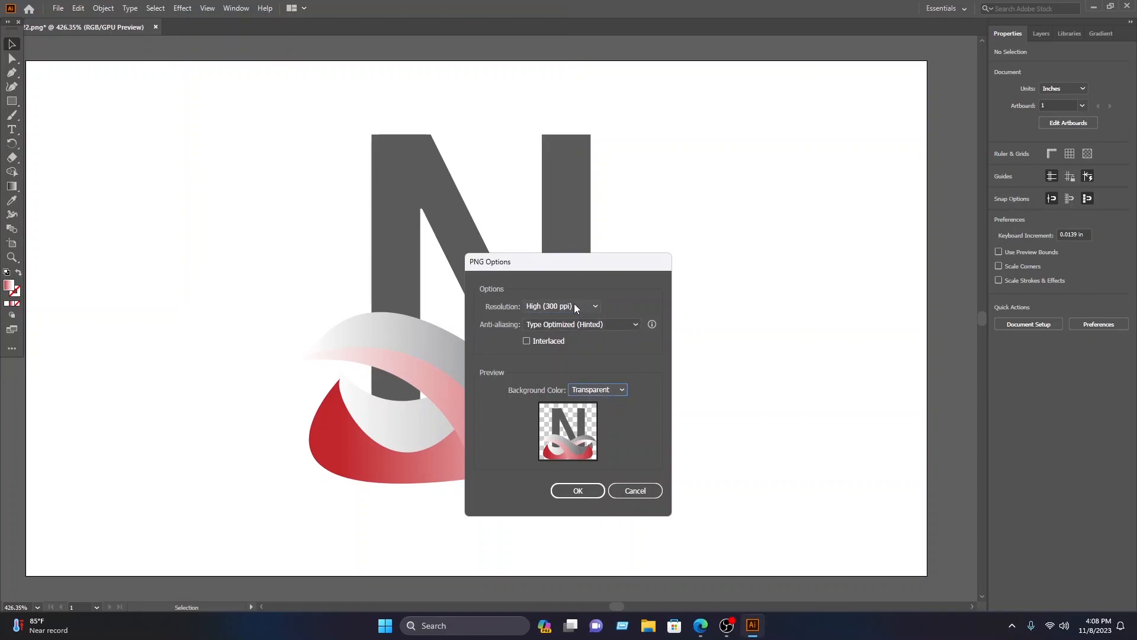
pyautogui.click(574, 305)
pyautogui.click(570, 346)
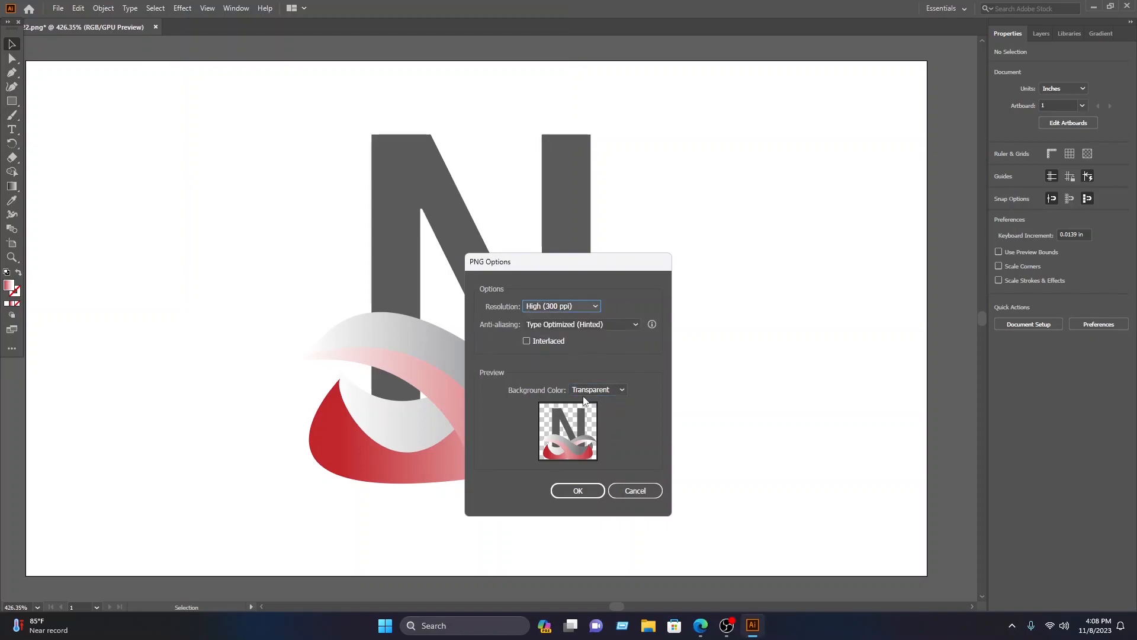
pyautogui.click(570, 491)
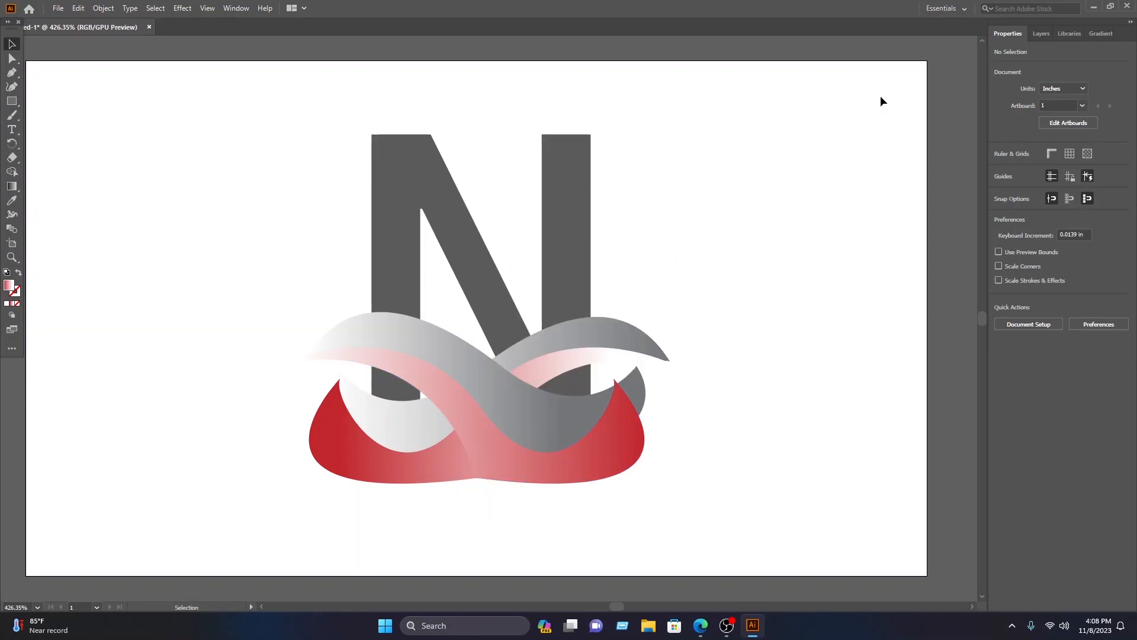
# Switch to Photoshop and open the recent file "Logo Mockup on panel wall.psd".
pyautogui.click(1093, 9)
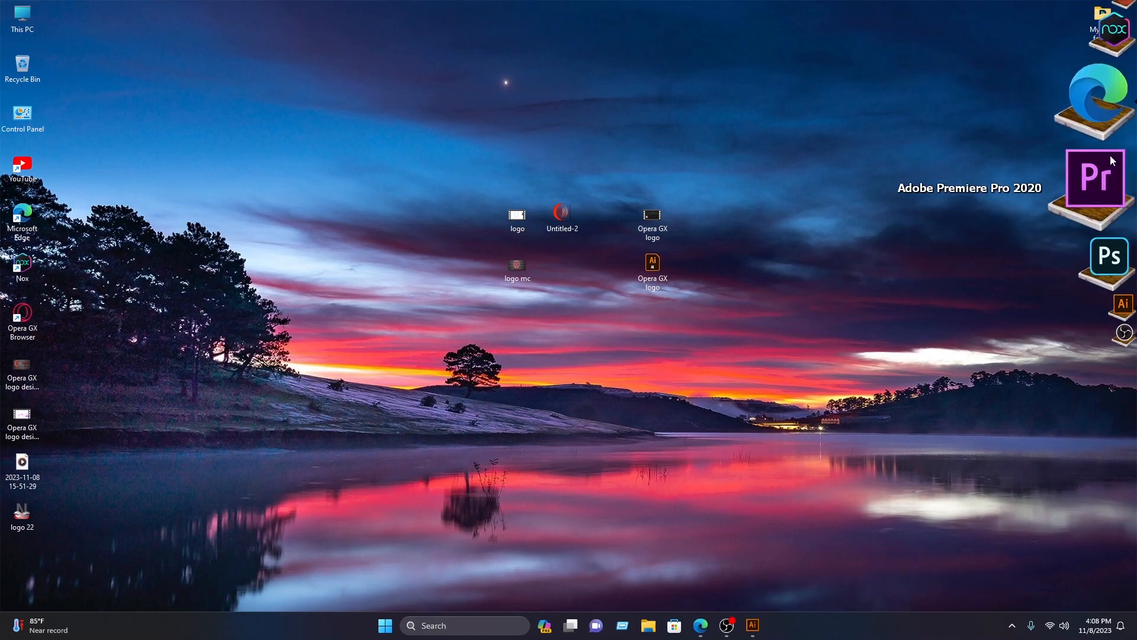
pyautogui.click(1094, 172)
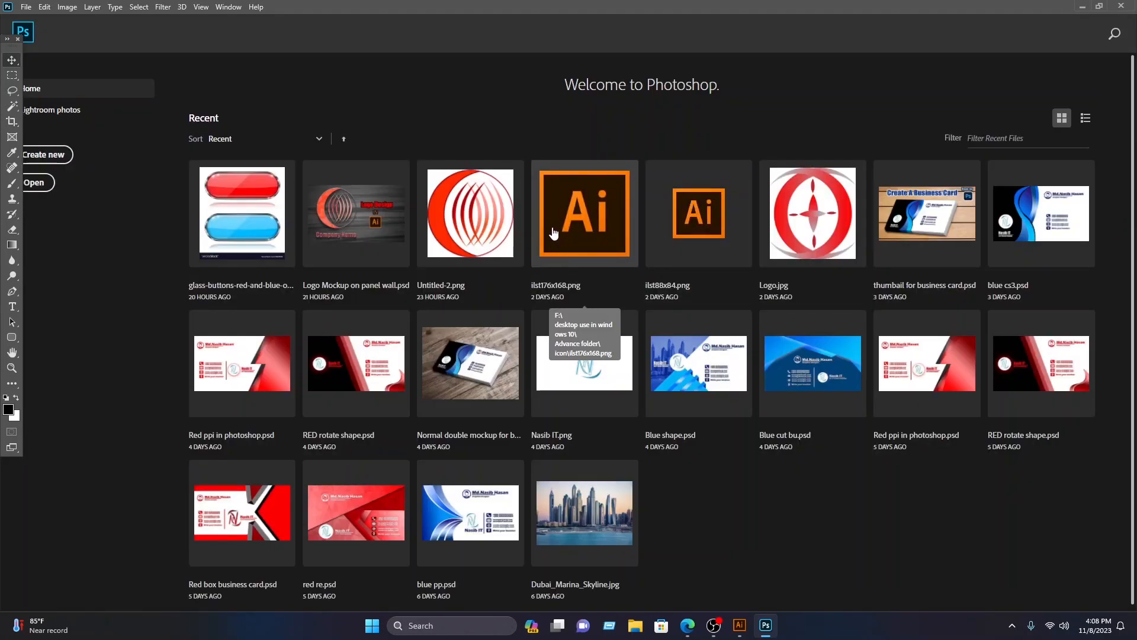
pyautogui.click(386, 220)
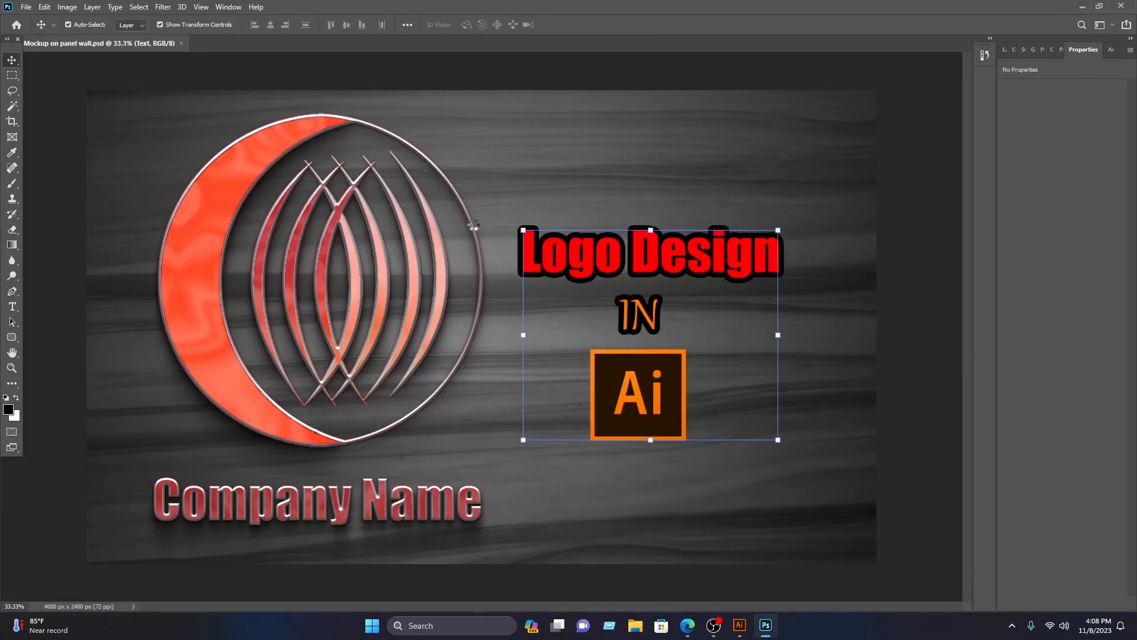
# Open the contents of the "Place your design here" smart object and delete the old circular logo from it.
pyautogui.click(1005, 50)
pyautogui.doubleClick(1036, 246)
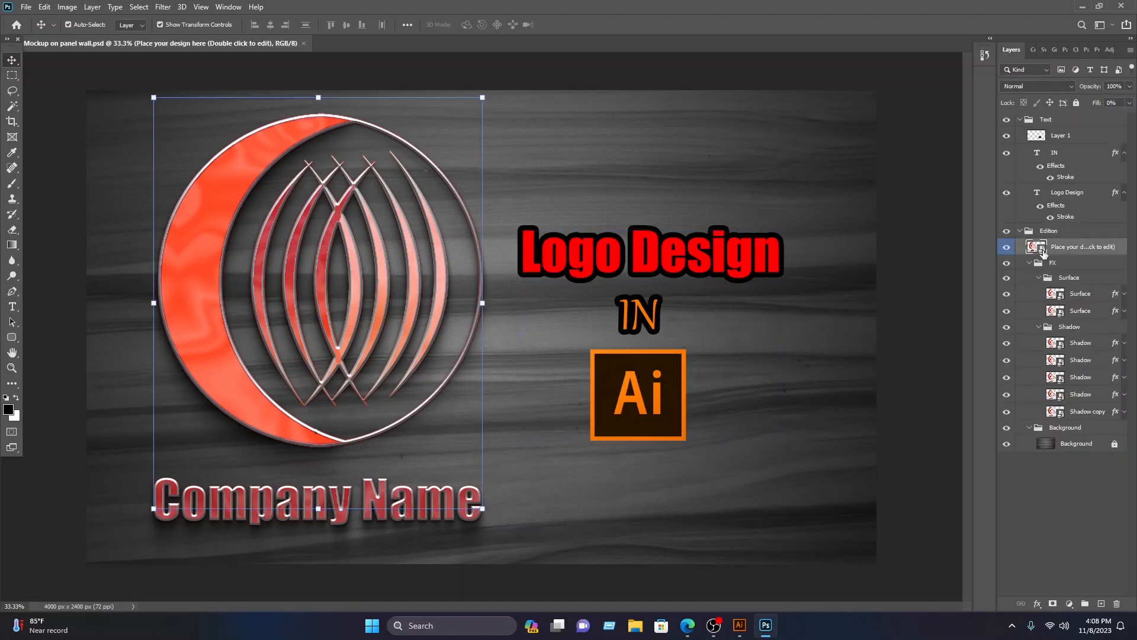
pyautogui.click(409, 241)
pyautogui.press('Delete')
pyautogui.click(474, 256)
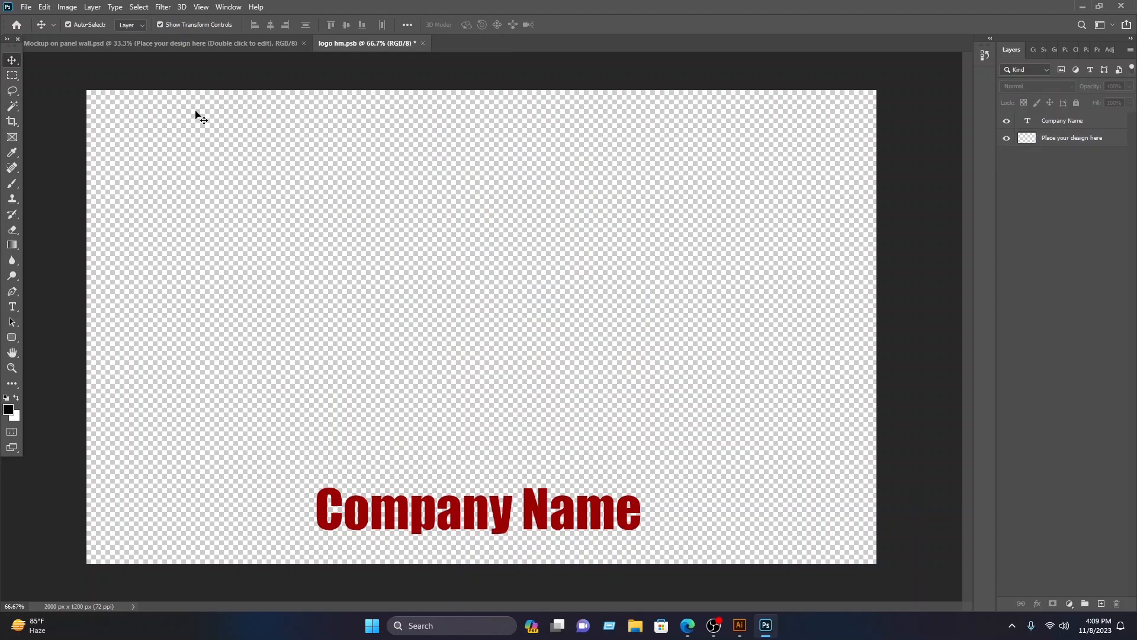
# Open the "logo 22" PNG from the Desktop.
pyautogui.click(32, 9)
pyautogui.click(30, 28)
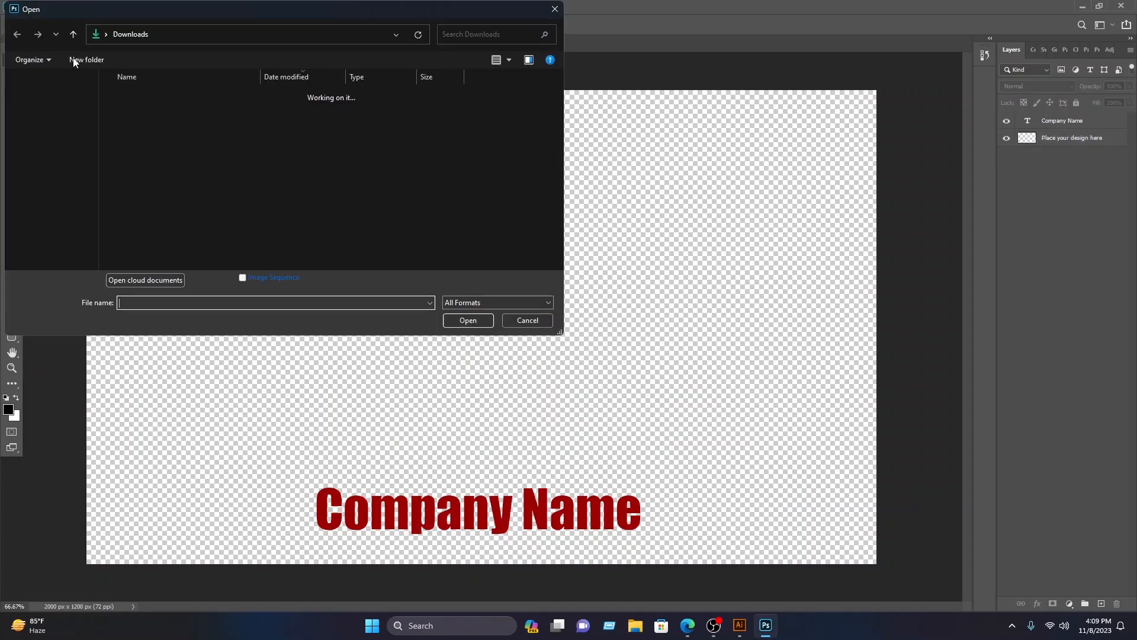
pyautogui.click(50, 117)
pyautogui.click(265, 118)
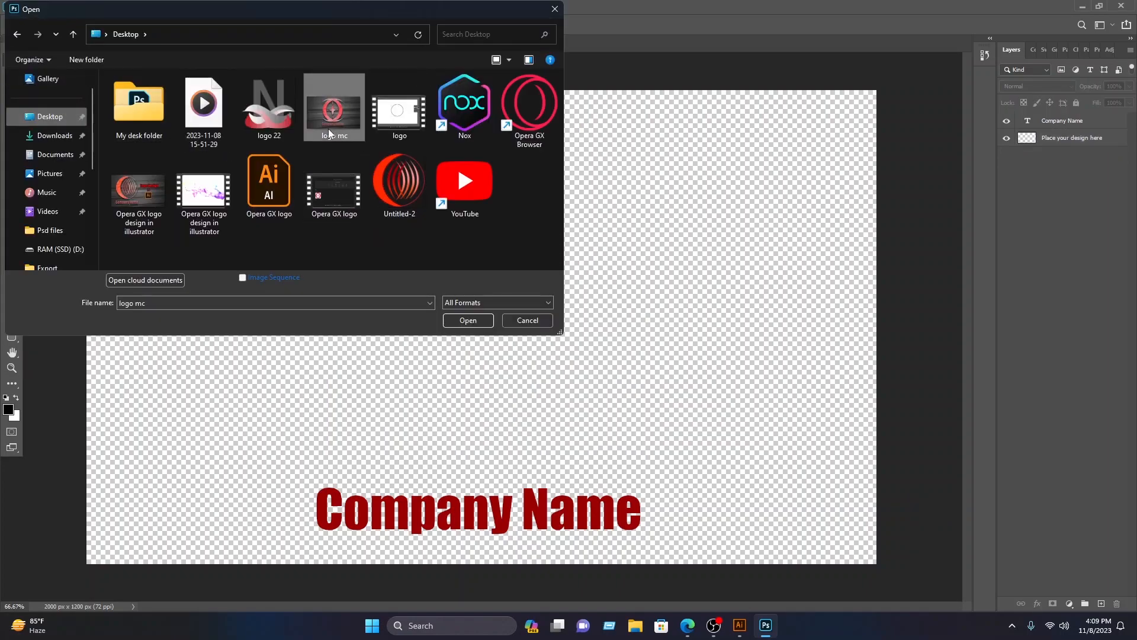
pyautogui.click(468, 320)
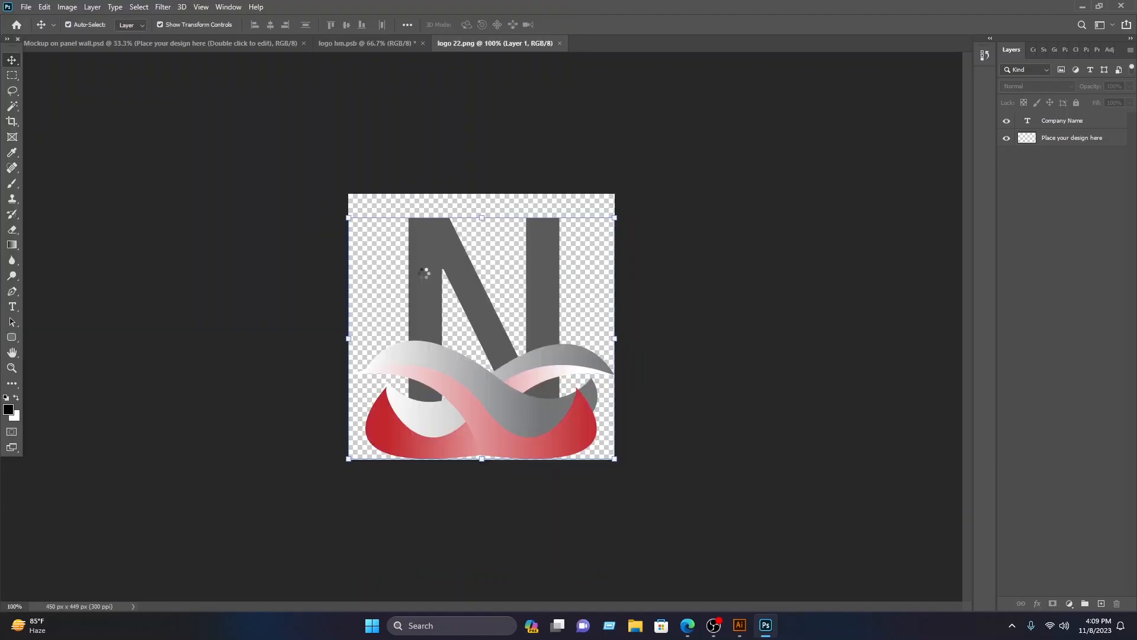
# Bring the N logo into logo hm.psb, scale it to about 196%, and centre it horizontally above the Company Name text.
pyautogui.moveTo(495, 330); pyautogui.dragTo(483, 299)
pyautogui.moveTo(546, 230); pyautogui.dragTo(741, 157)
pyautogui.moveTo(613, 229); pyautogui.dragTo(566, 293)
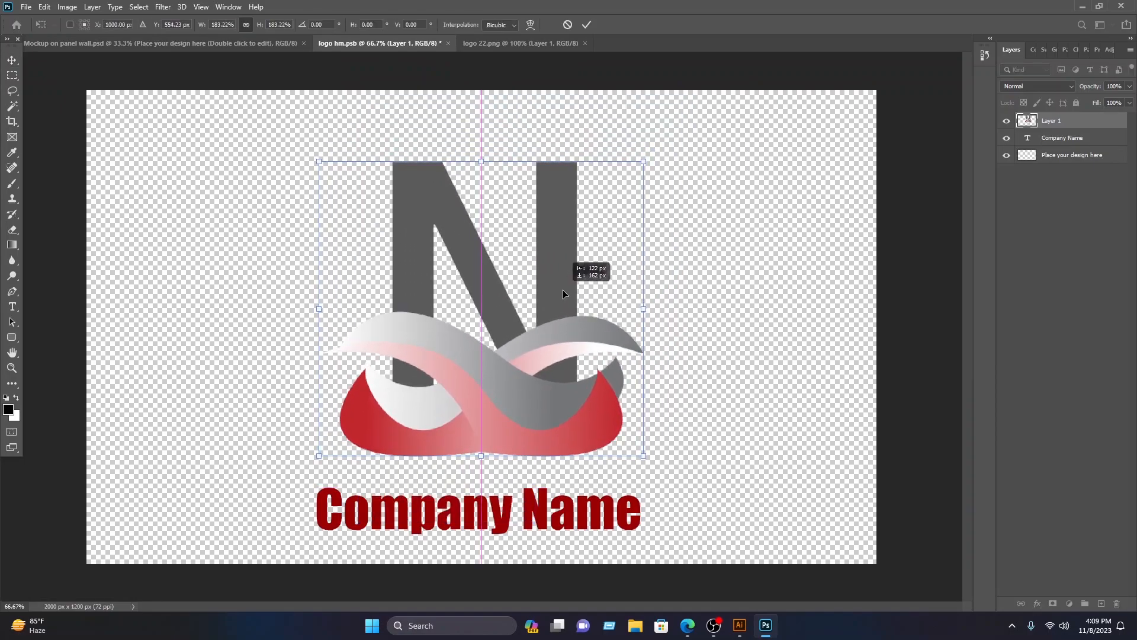
pyautogui.moveTo(643, 161); pyautogui.dragTo(667, 140)
pyautogui.moveTo(578, 266); pyautogui.dragTo(568, 265)
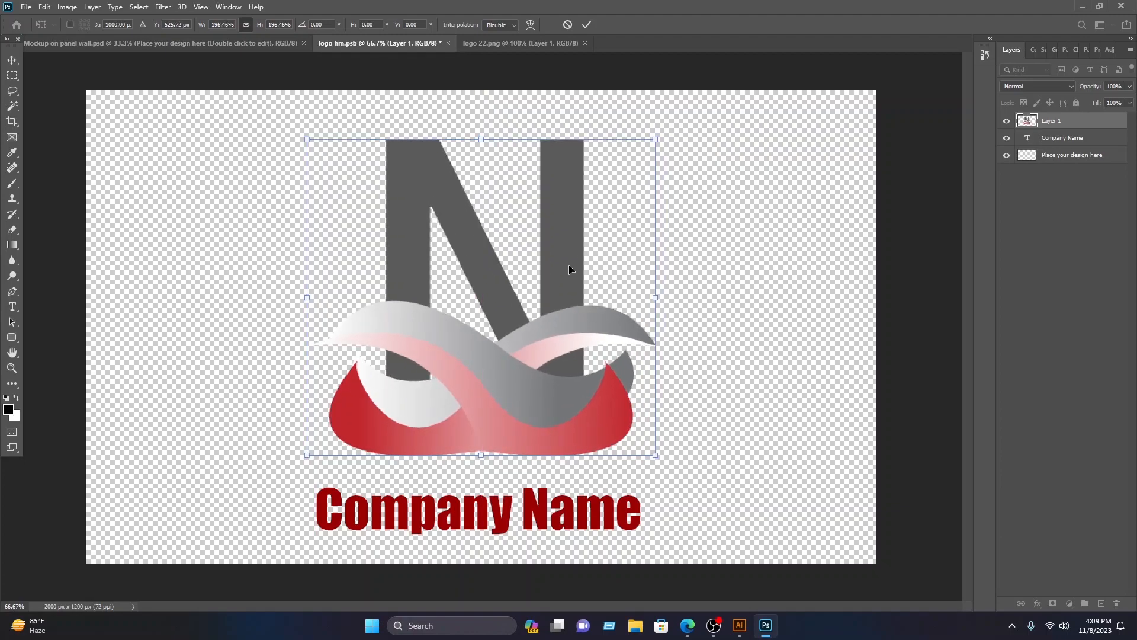
pyautogui.click(587, 25)
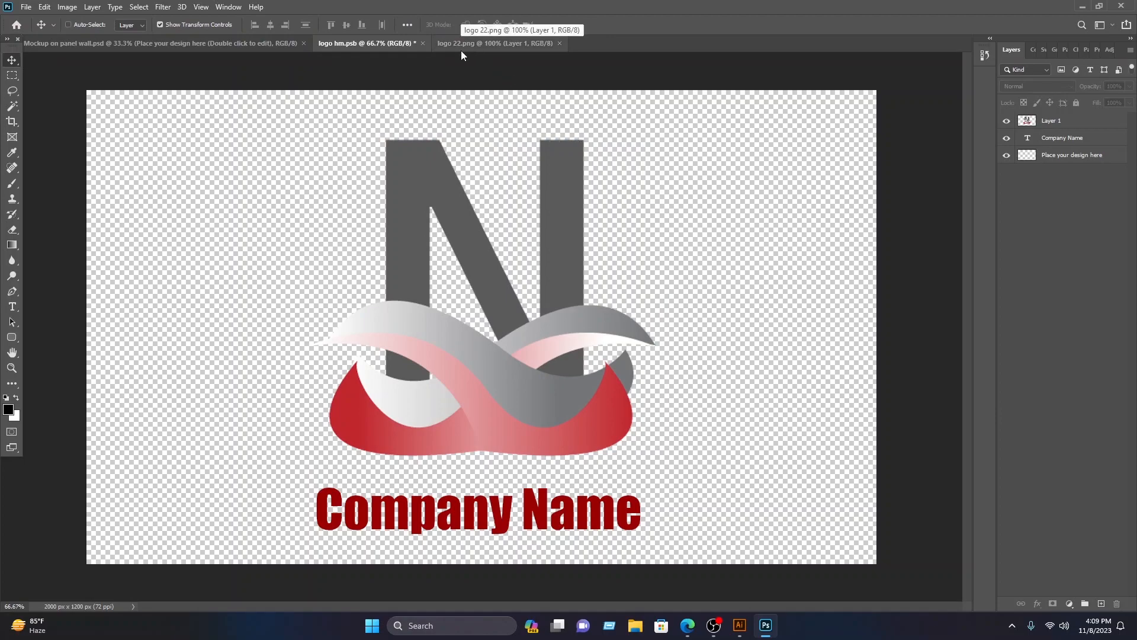
# Save and close the logo hm.psb smart object, close logo 22.png, and clear the selection in the wall mockup.
pyautogui.hotkey('ctrl', 's')
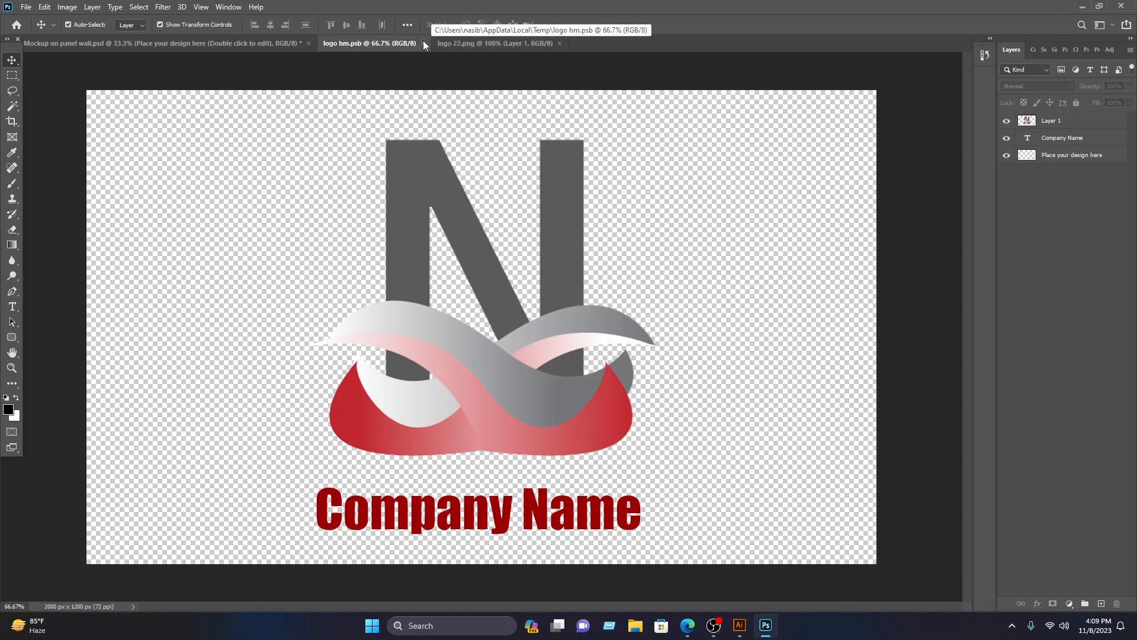
pyautogui.click(424, 43)
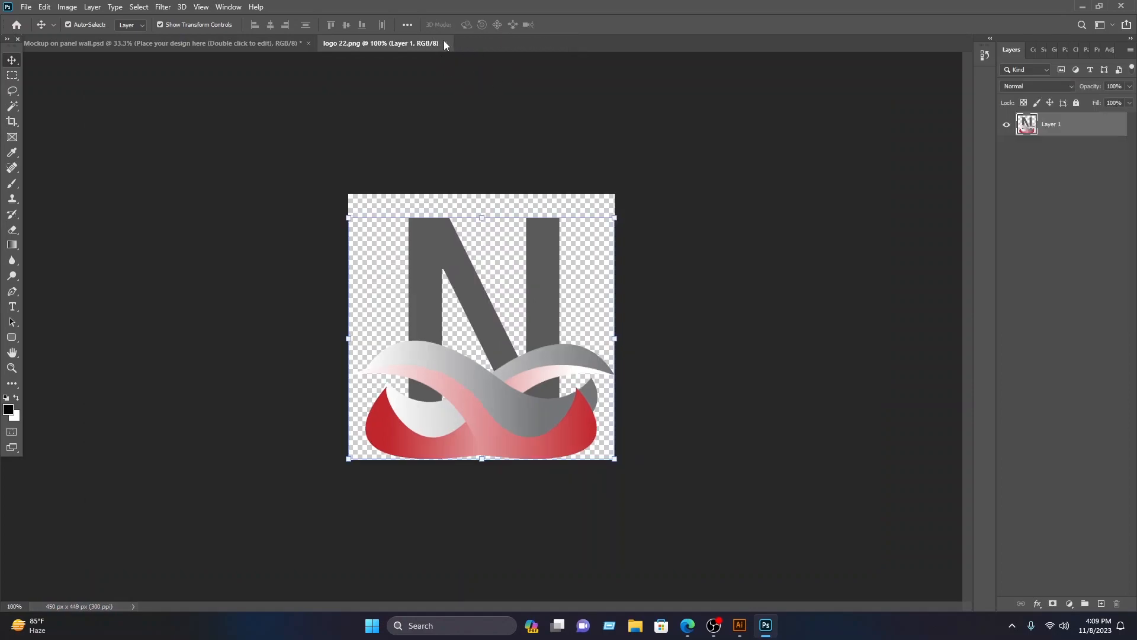
pyautogui.click(444, 44)
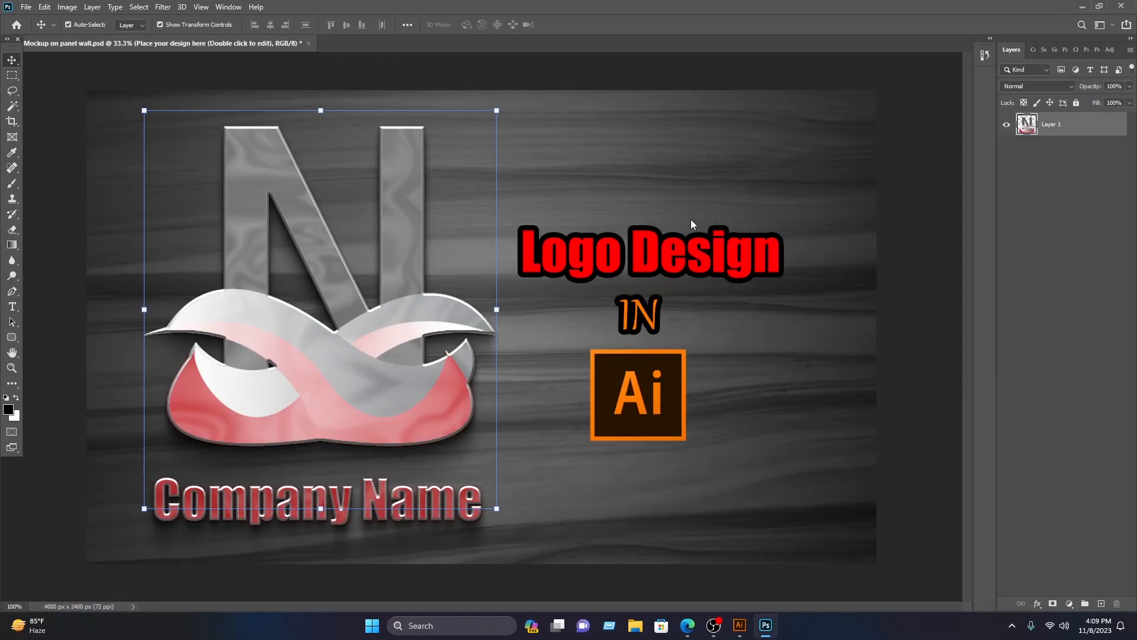
pyautogui.click(808, 176)
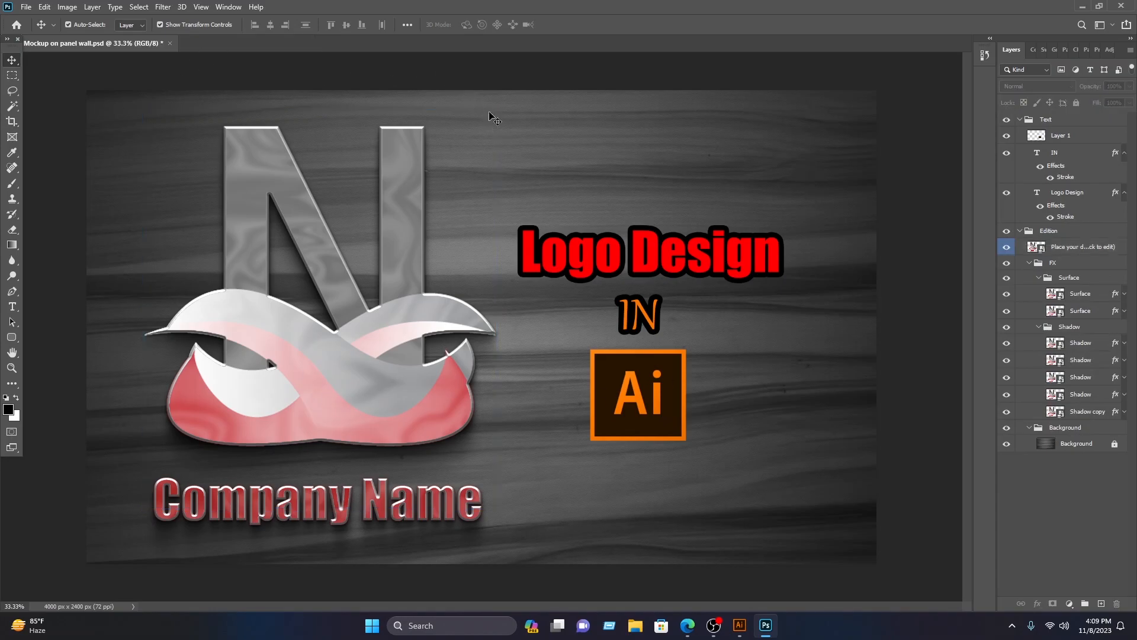